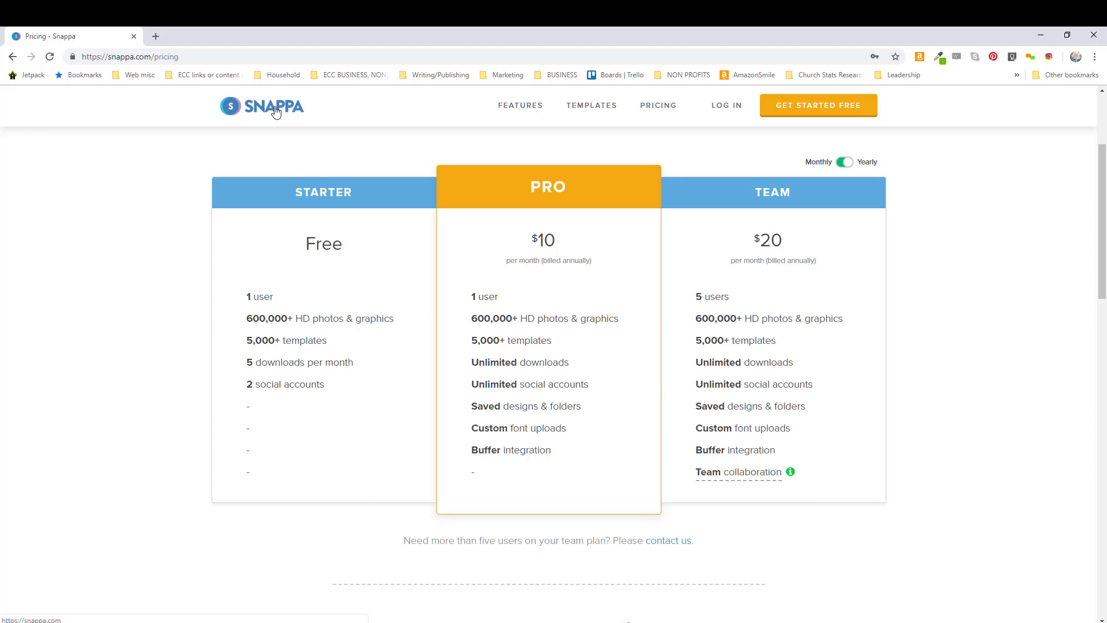
# Go to the Snappa home page and review its feature sections, from the image dimension presets through graphic resizing
pyautogui.click(276, 111)
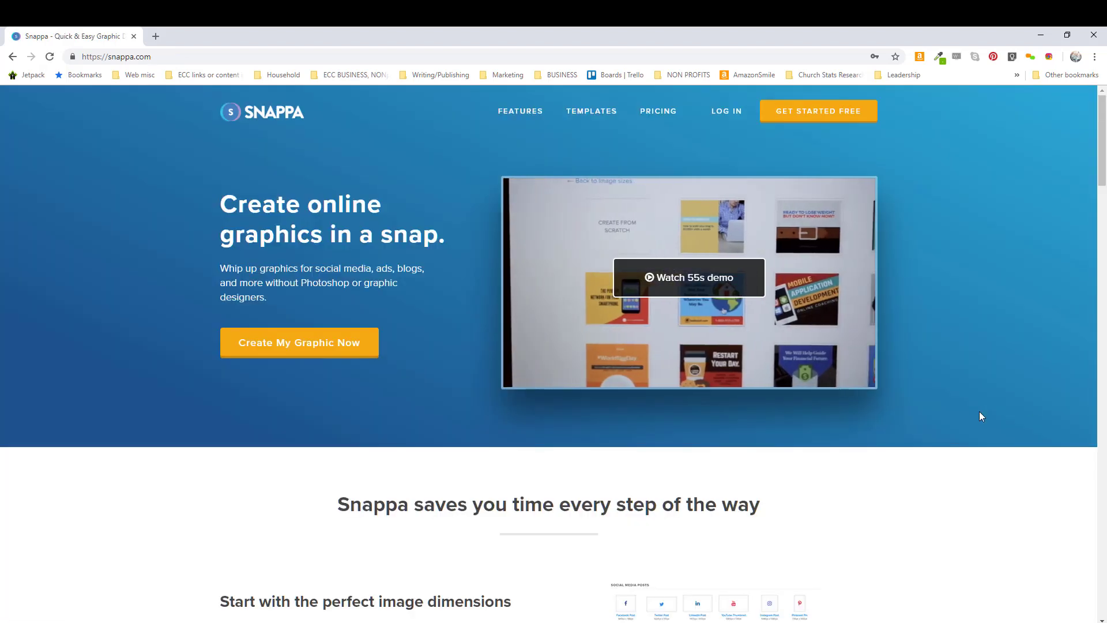
pyautogui.scroll(-3, 923, 447)
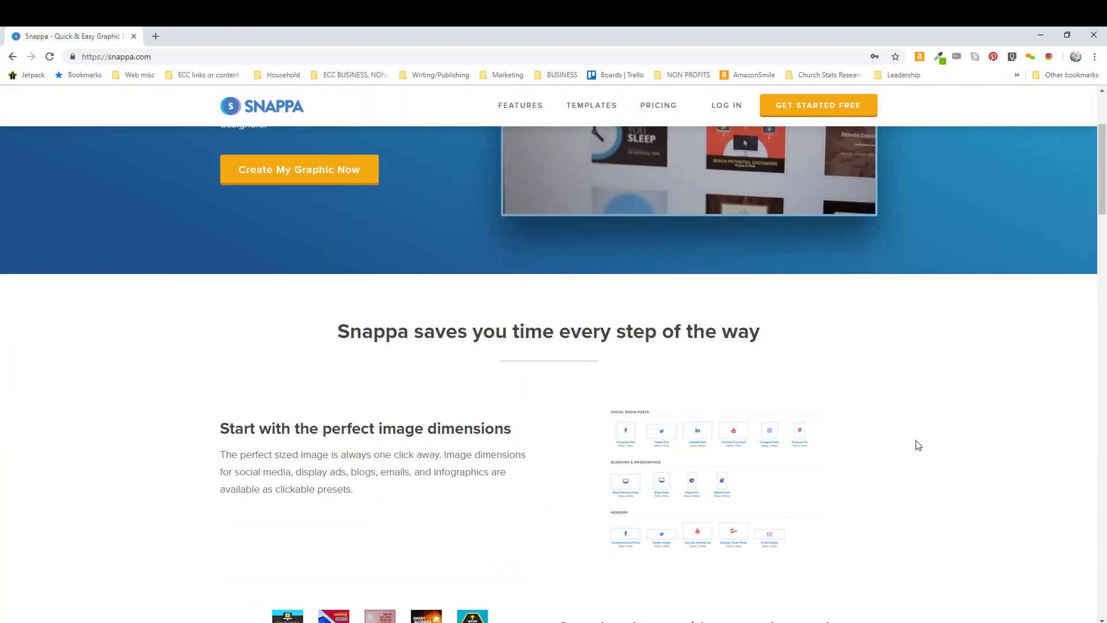
pyautogui.scroll(-2, 930, 473)
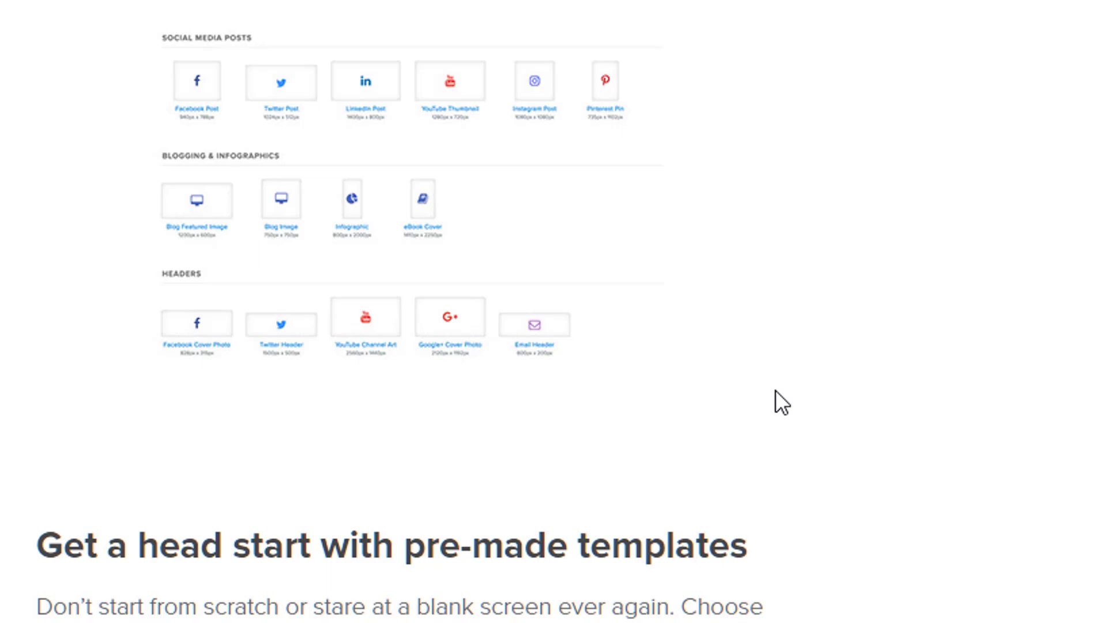
pyautogui.scroll(-5, 813, 477)
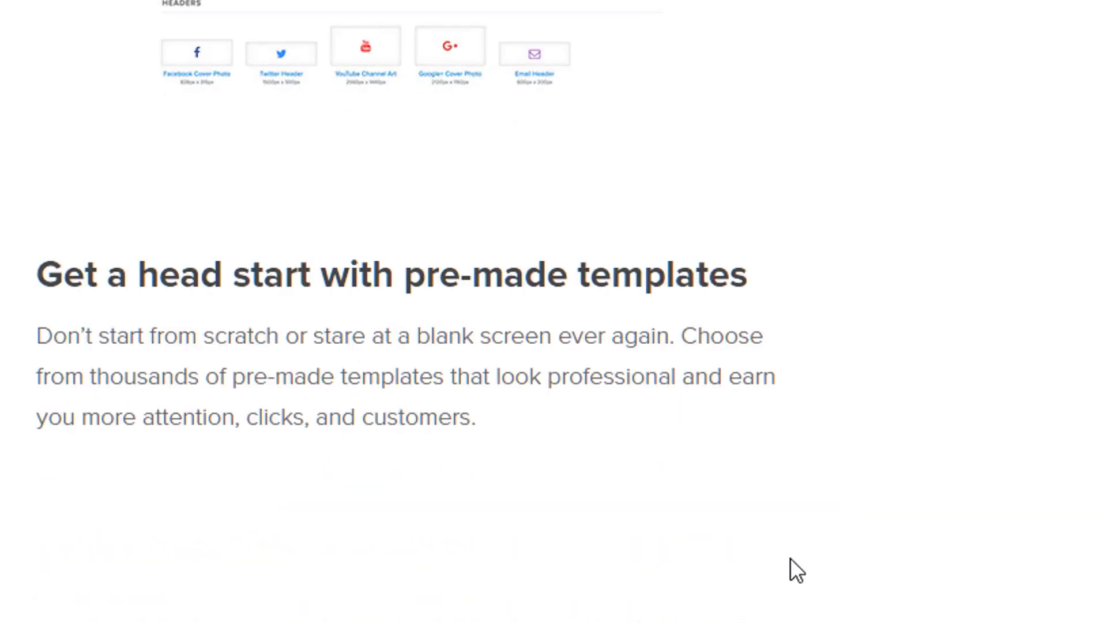
pyautogui.scroll(-2, 882, 492)
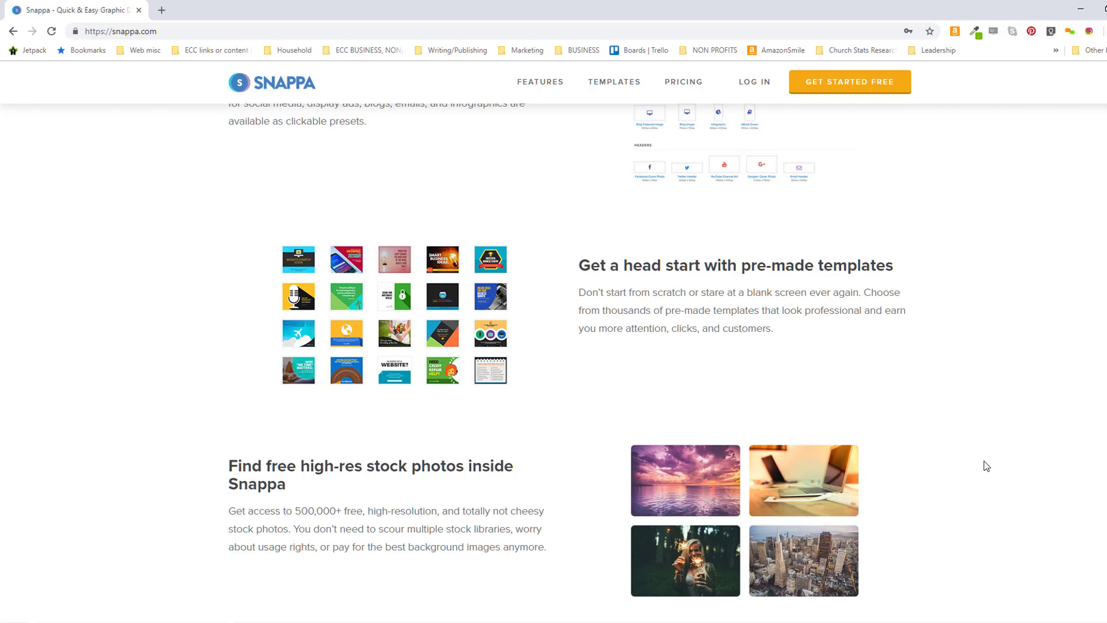
pyautogui.scroll(-3, 964, 500)
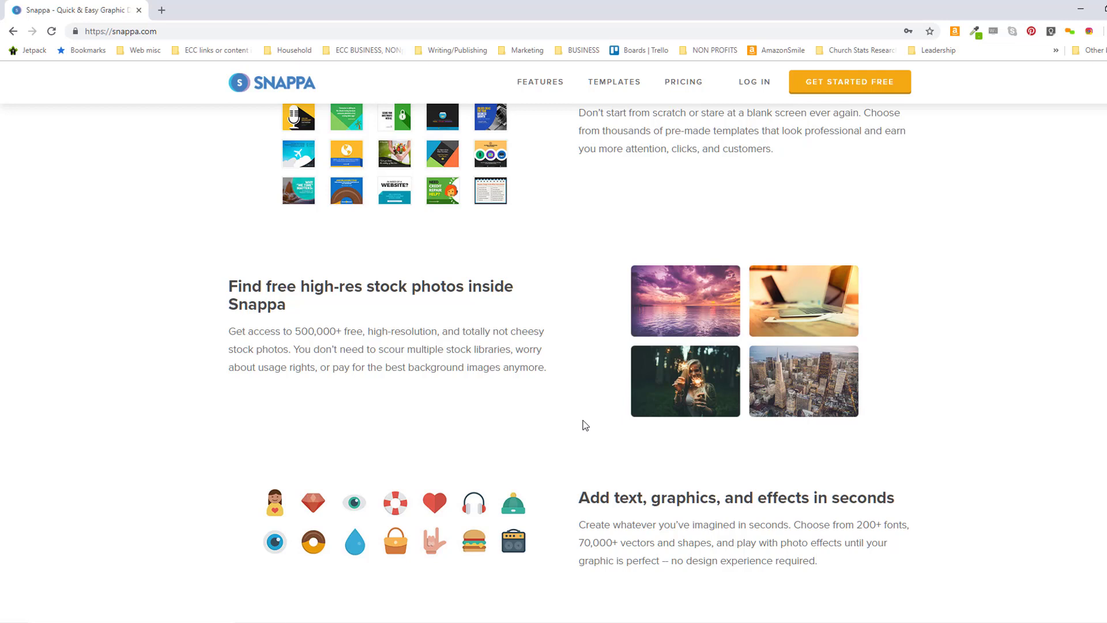
pyautogui.scroll(-2, 975, 493)
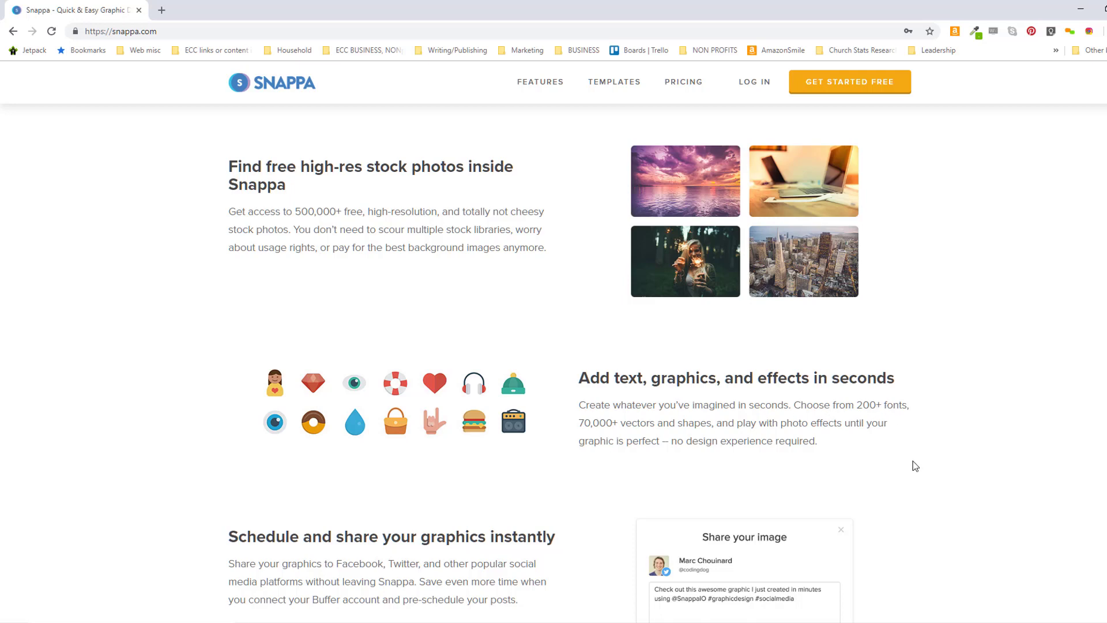
pyautogui.scroll(-1, 921, 499)
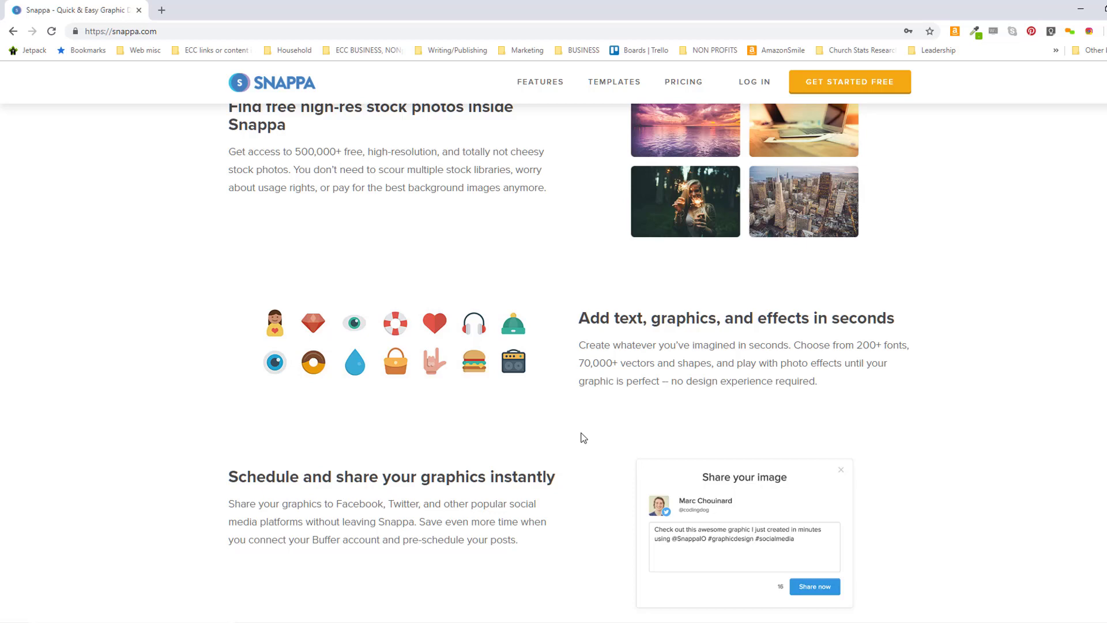
pyautogui.scroll(-2, 583, 455)
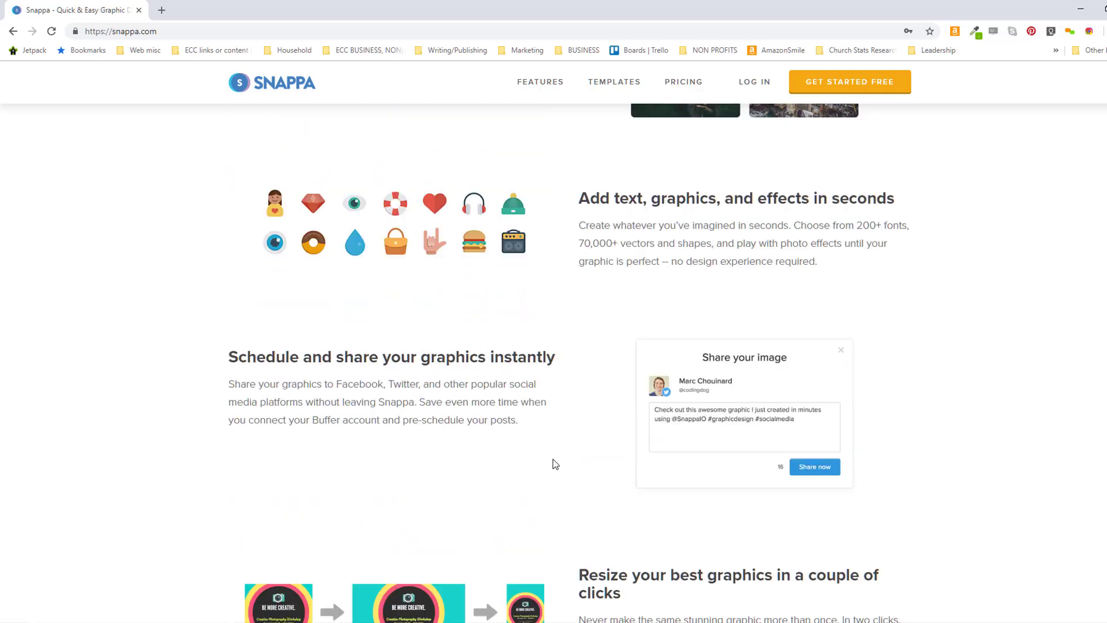
pyautogui.scroll(-1, 493, 481)
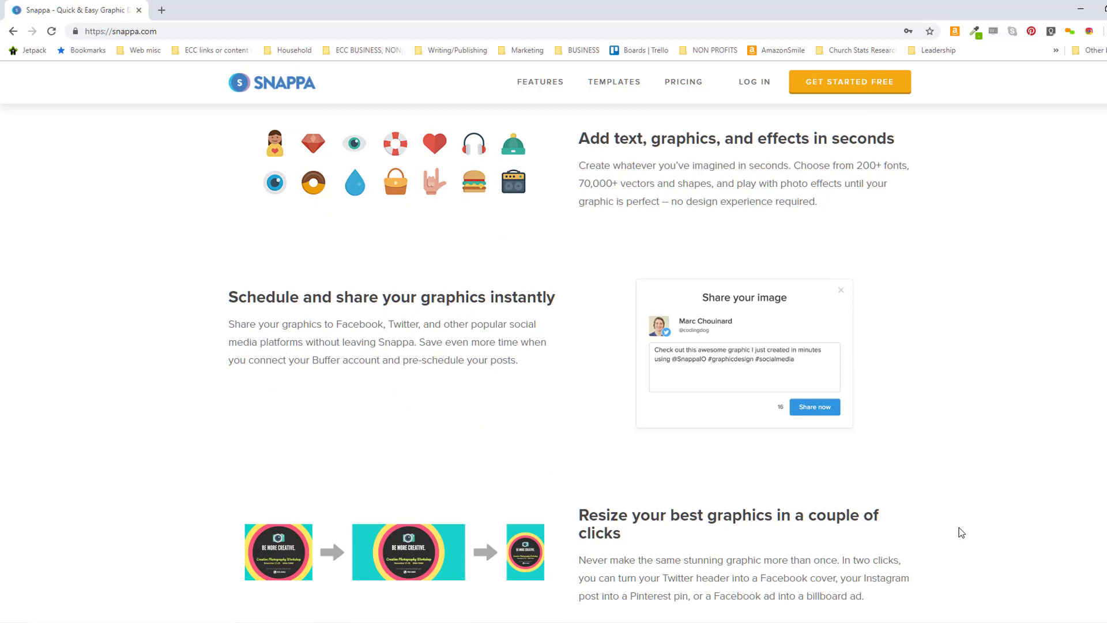
pyautogui.scroll(-3, 962, 534)
pyautogui.scroll(1, 969, 520)
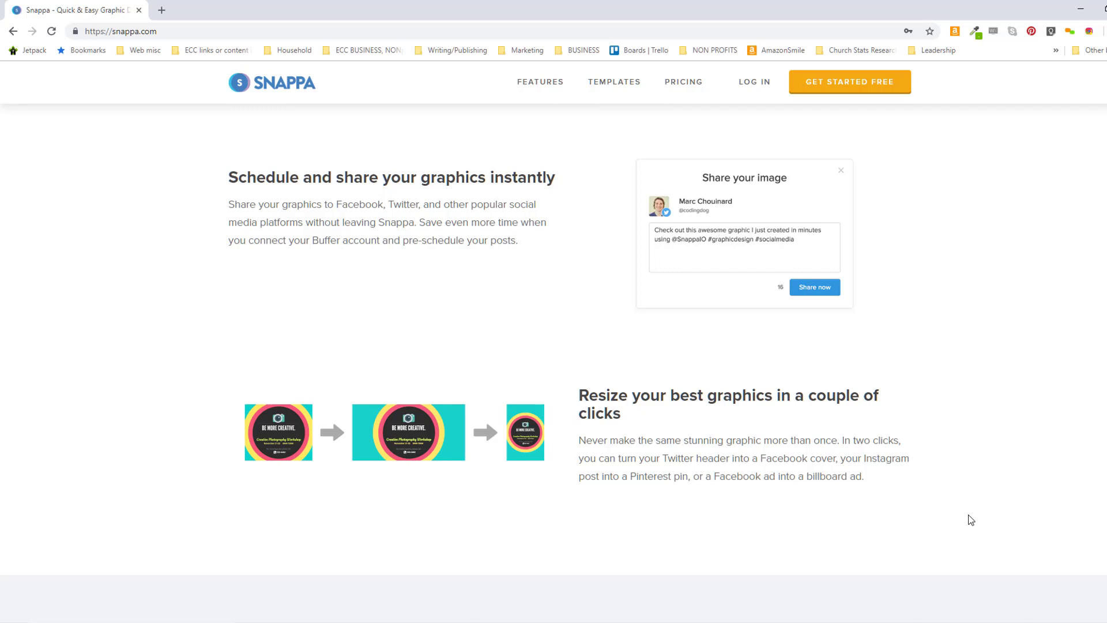
# Return to the beginning of the home page and log in to reach the graphic creation page
pyautogui.click(284, 89)
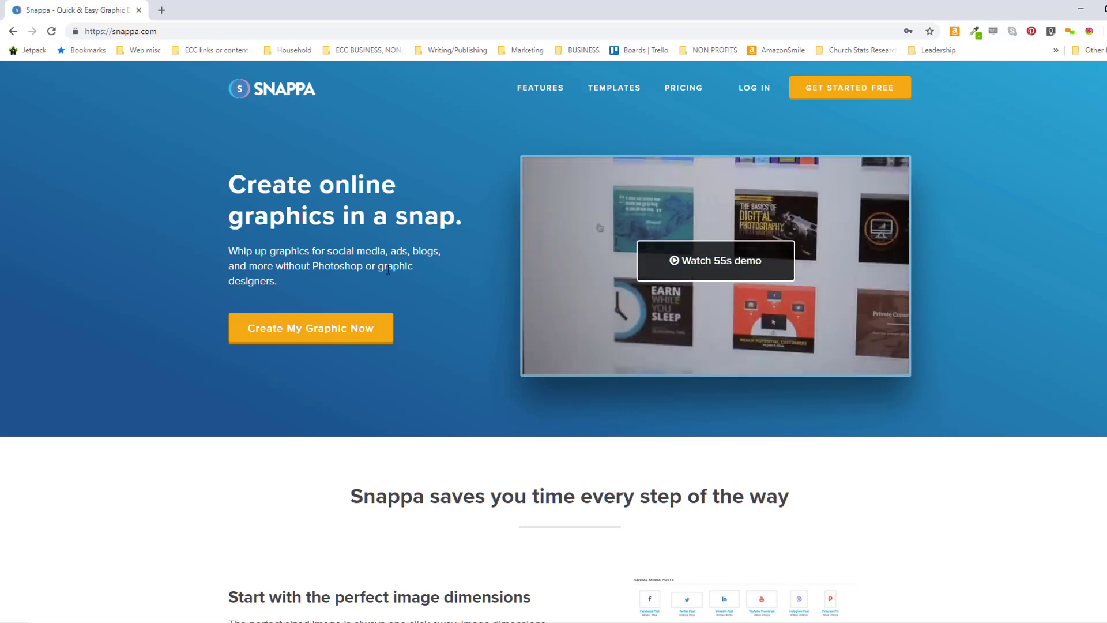
pyautogui.moveTo(354, 160)
pyautogui.mouseDown()
pyautogui.moveTo(315, 190)
pyautogui.moveTo(407, 180)
pyautogui.moveTo(353, 161)
pyautogui.mouseUp()
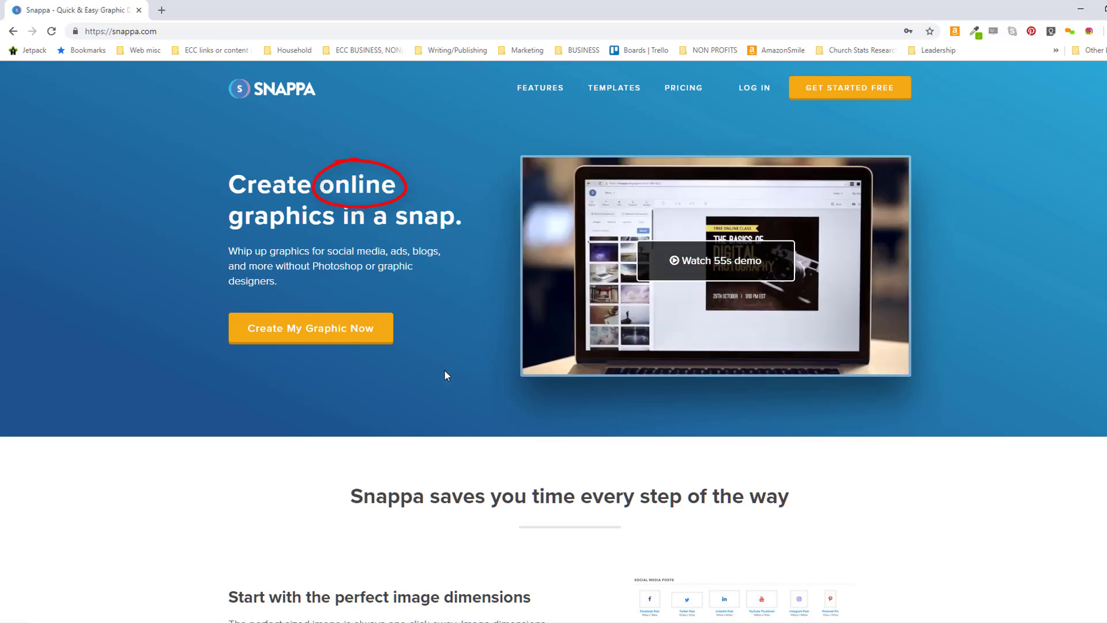
pyautogui.press('Escape')
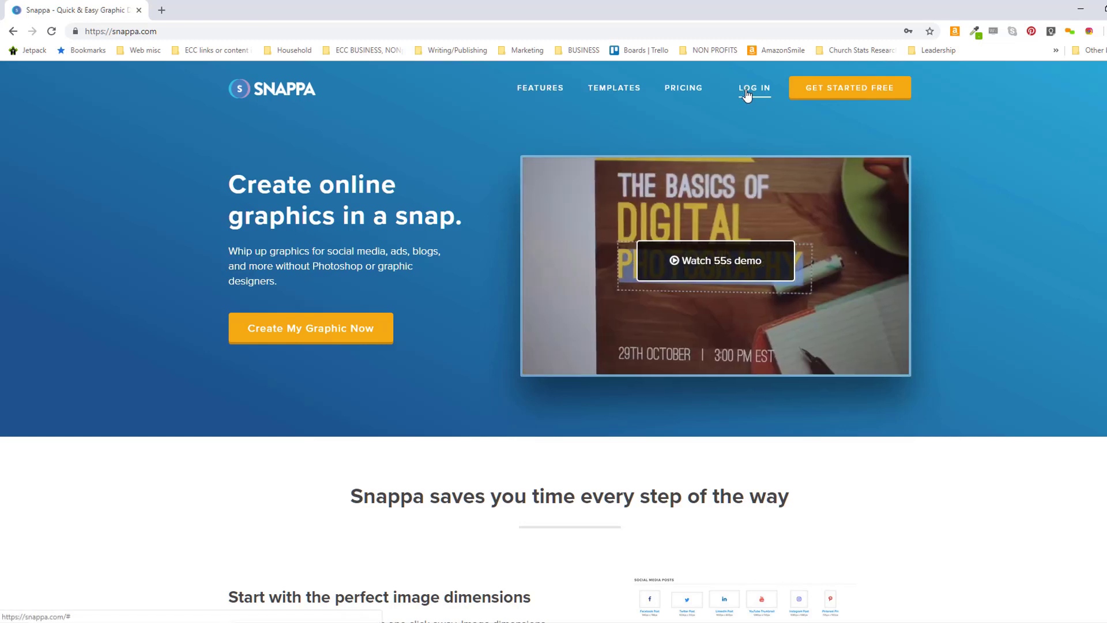
pyautogui.click(747, 91)
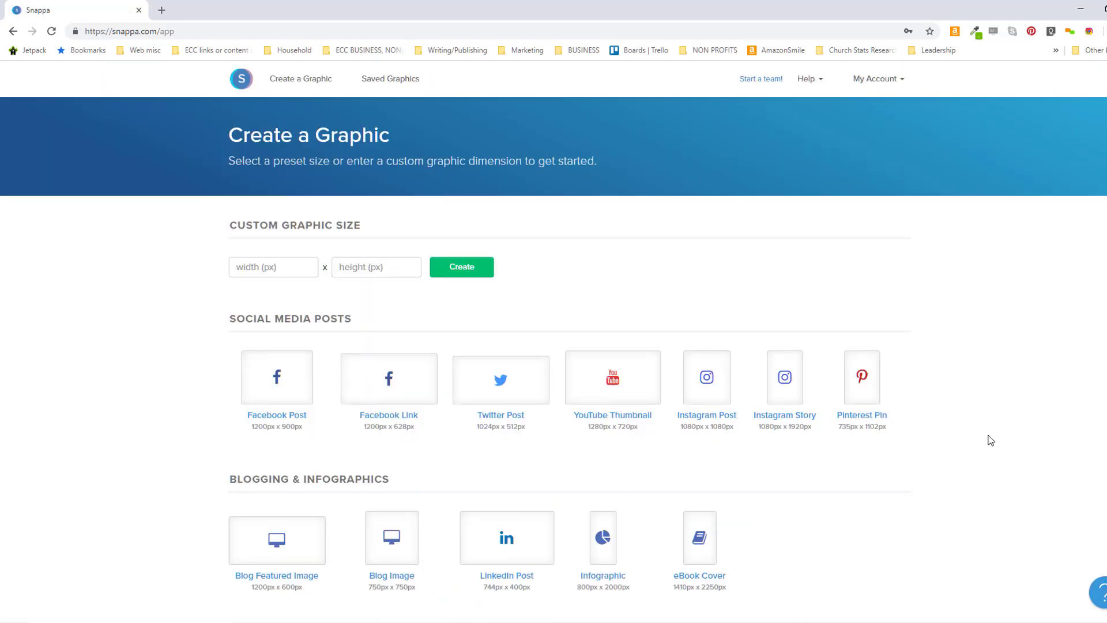
# Start a Blog Image graphic (750px x 750px) from the Web Design template showing a man in a tie
pyautogui.scroll(-1, 972, 422)
pyautogui.scroll(1, 973, 419)
pyautogui.click(392, 550)
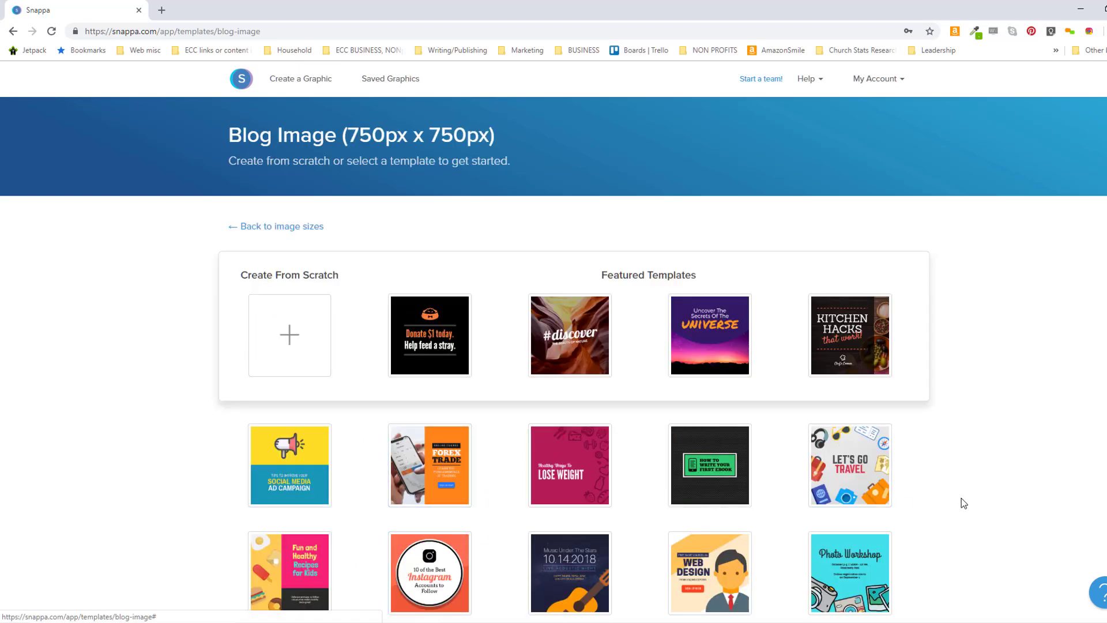
pyautogui.scroll(-2, 961, 502)
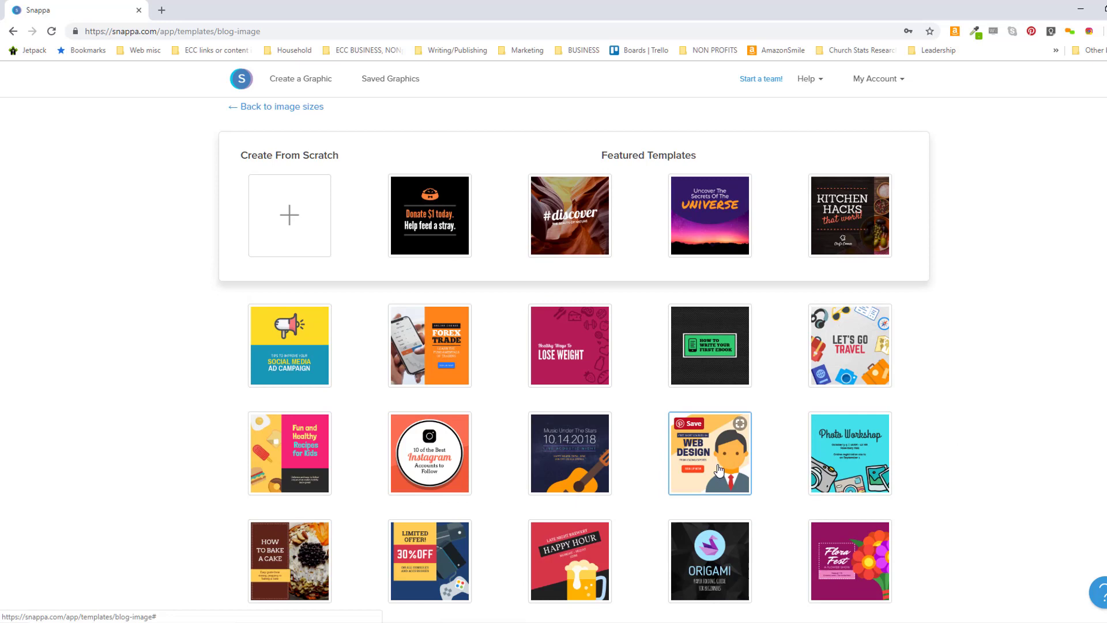
pyautogui.click(720, 470)
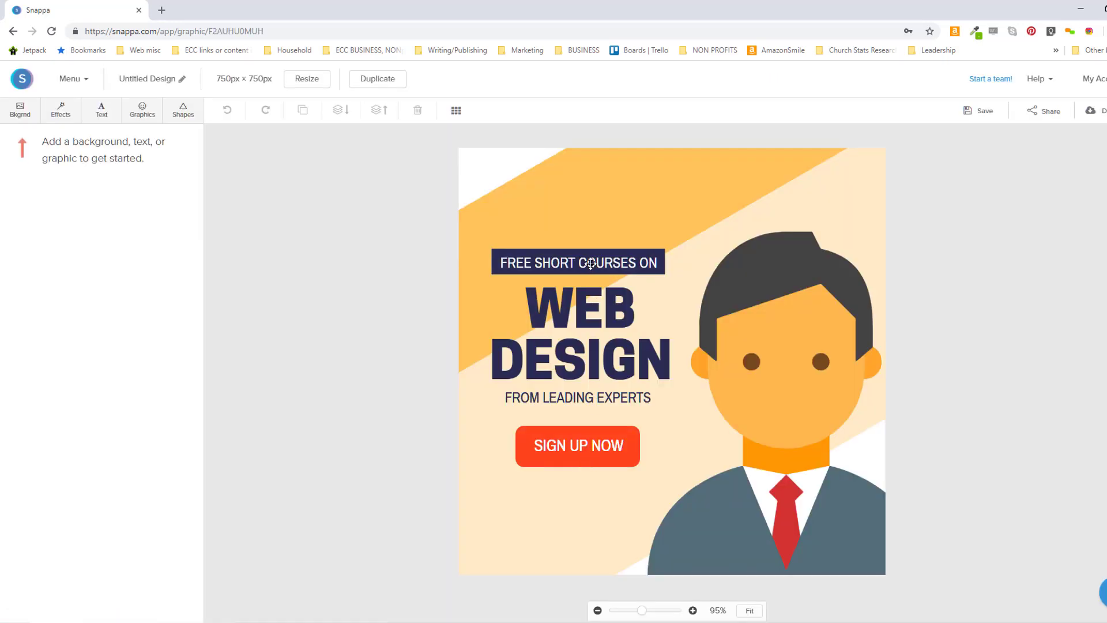
# Replace the text in the dark banner above the main heading with "Looking for Answers?"
pyautogui.doubleClick(590, 263)
pyautogui.press('BackSpace')
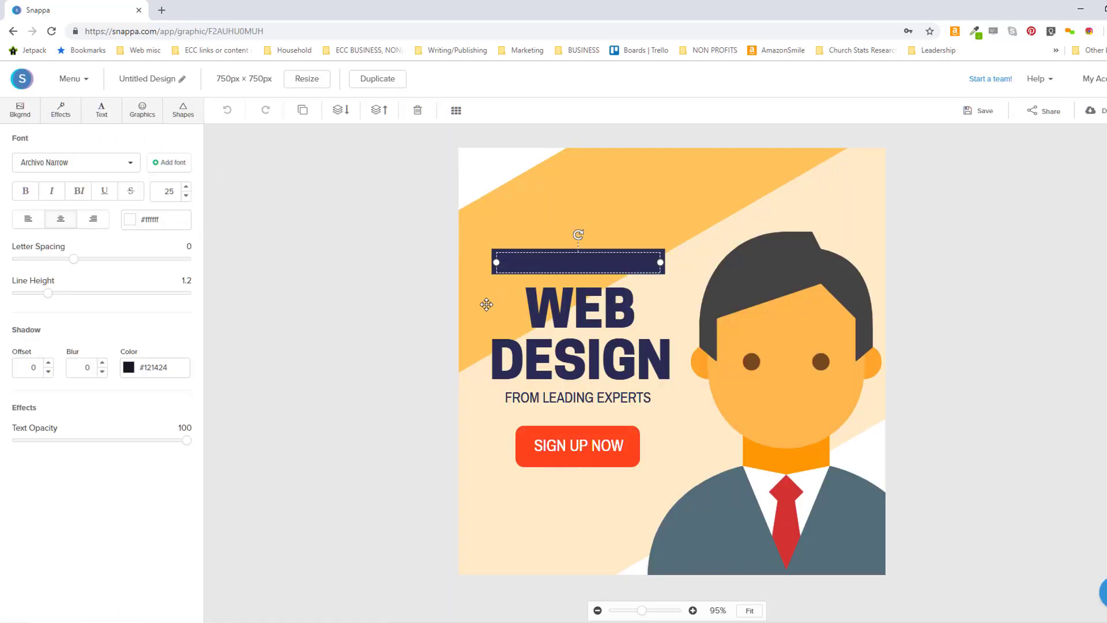
pyautogui.write('Looking for Answers?')
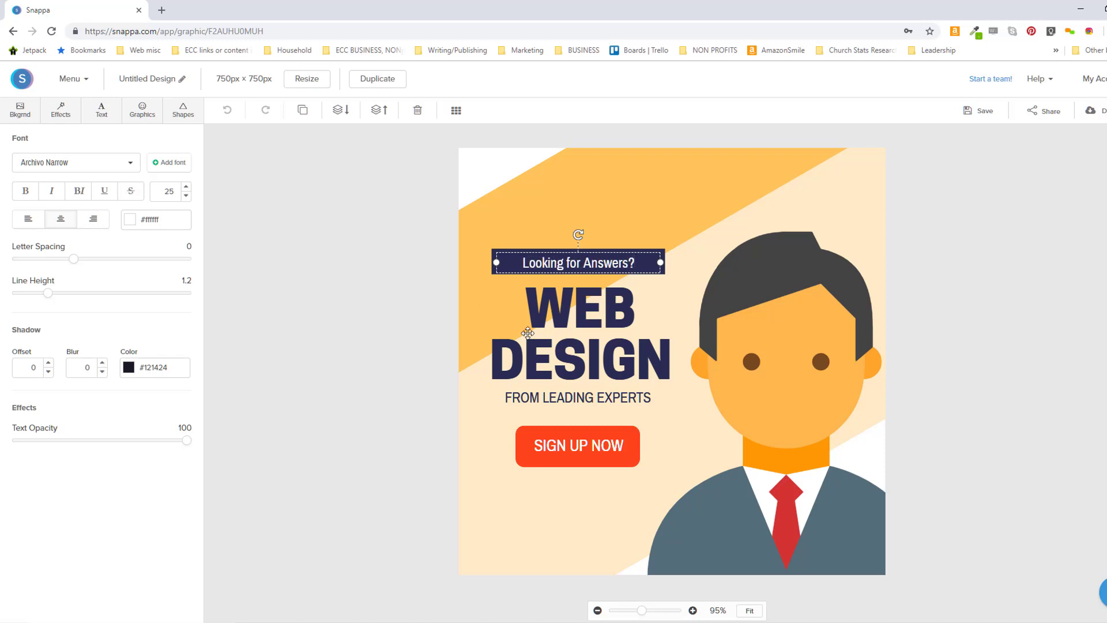
# Replace the large main heading of the graphic with "BIBLE 101"
pyautogui.click(571, 364)
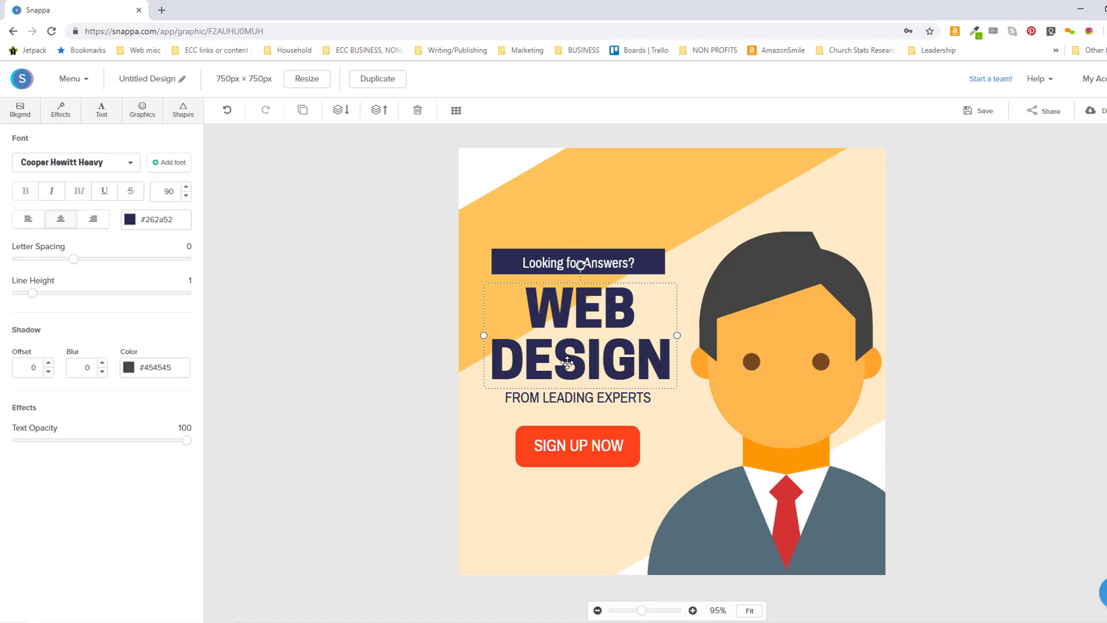
pyautogui.doubleClick(568, 363)
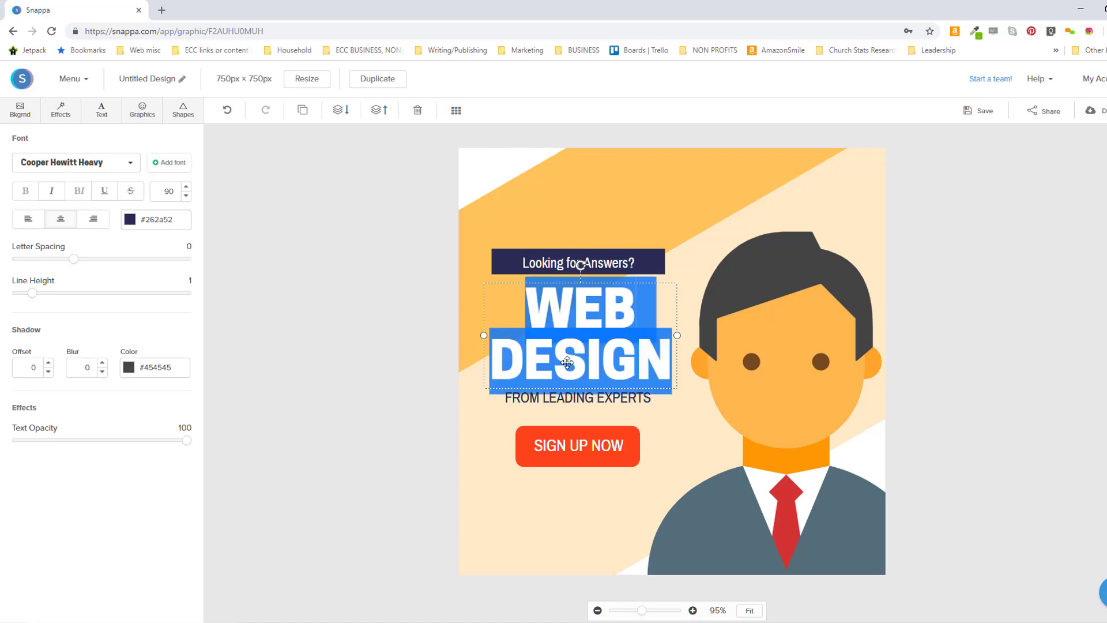
pyautogui.write('BIB')
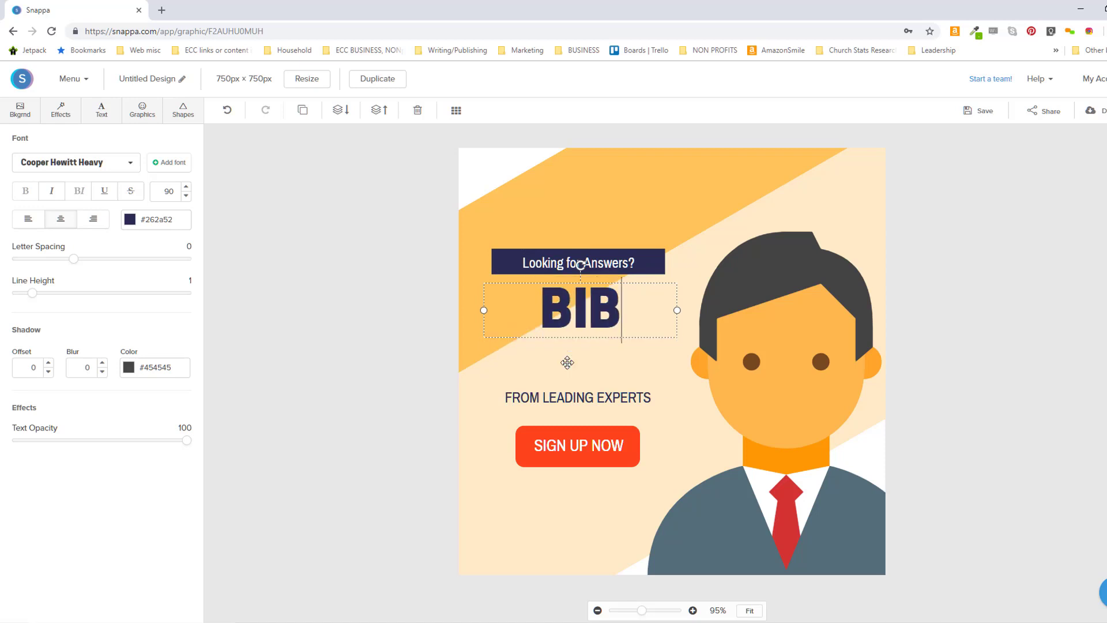
pyautogui.write('LE 101')
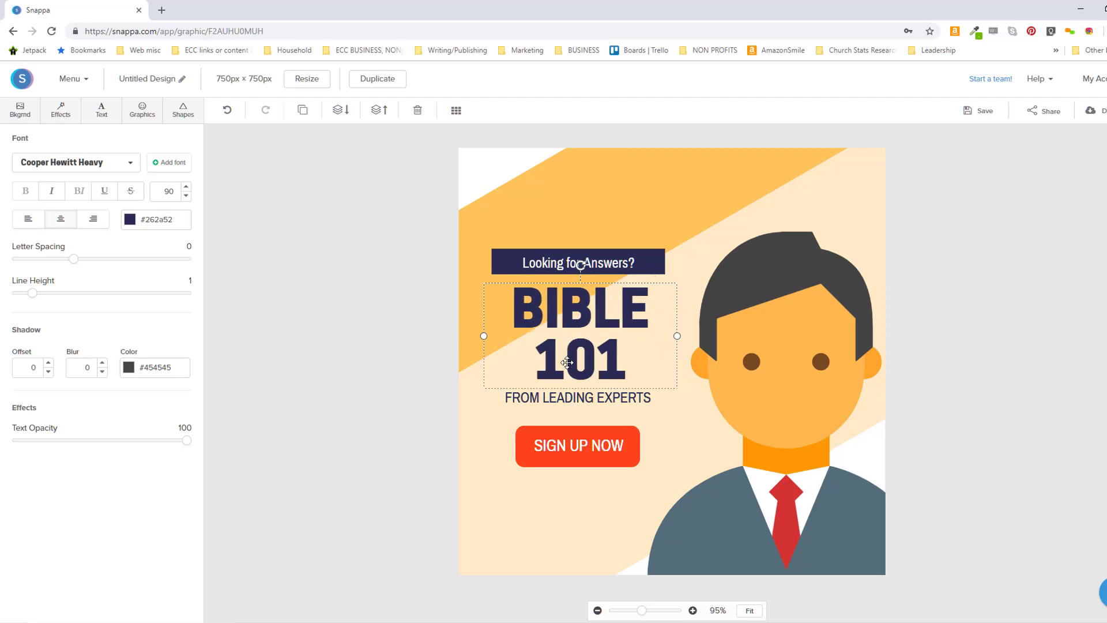
# Replace the text line directly beneath the main heading with "JOIN US THIS FALL!!!"
pyautogui.doubleClick(574, 400)
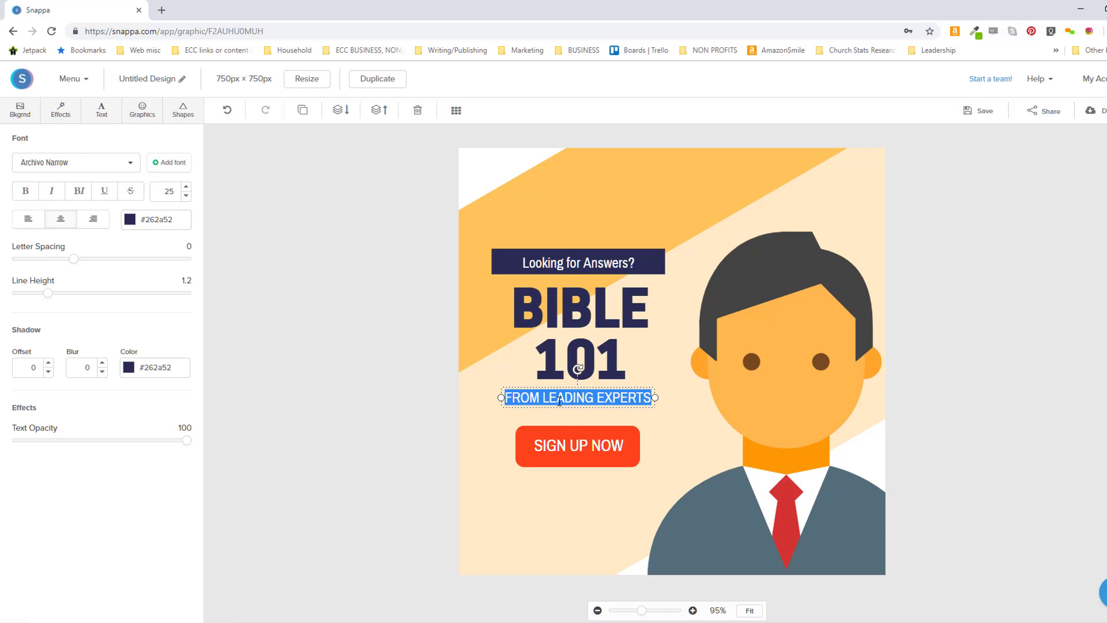
pyautogui.write('JOIN US THIS FALL!!!')
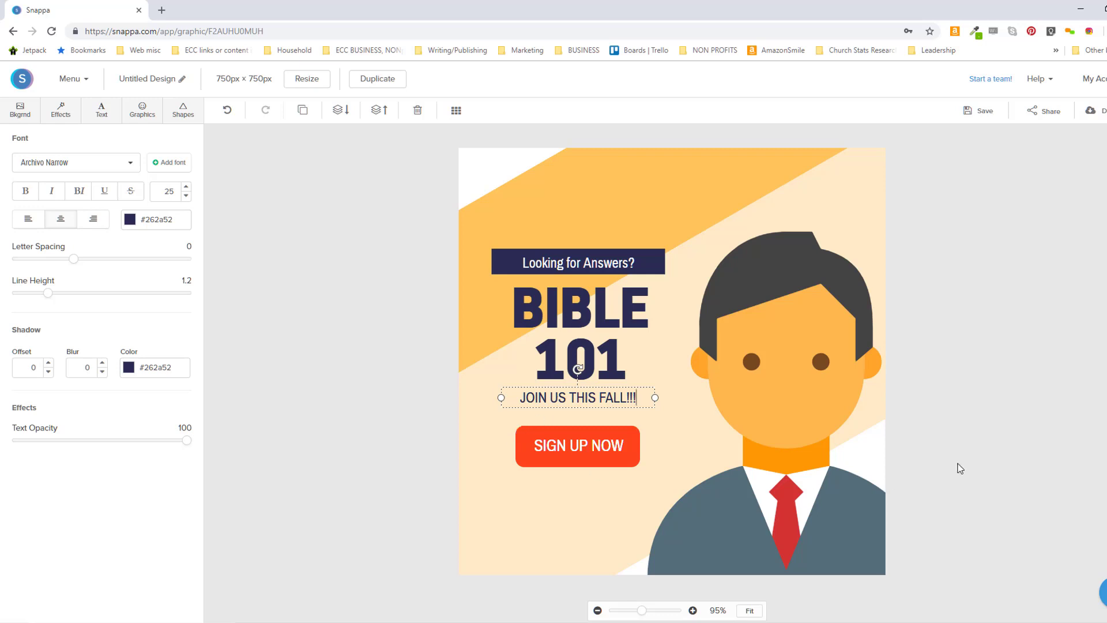
pyautogui.click(1007, 457)
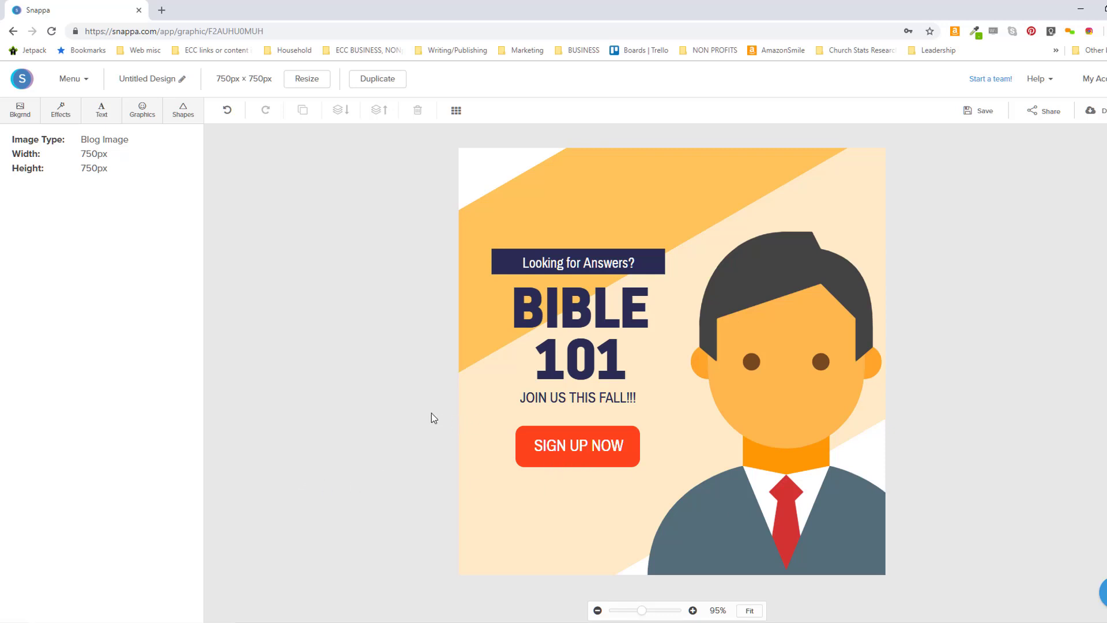
# Move the SIGN UP NOW button and label lower and add "We'll have a presentation from the pastor and then small group discussion." under "JOIN US THIS FALL!!!"
pyautogui.moveTo(577, 453); pyautogui.dragTo(592, 486)
pyautogui.moveTo(597, 447); pyautogui.dragTo(600, 500)
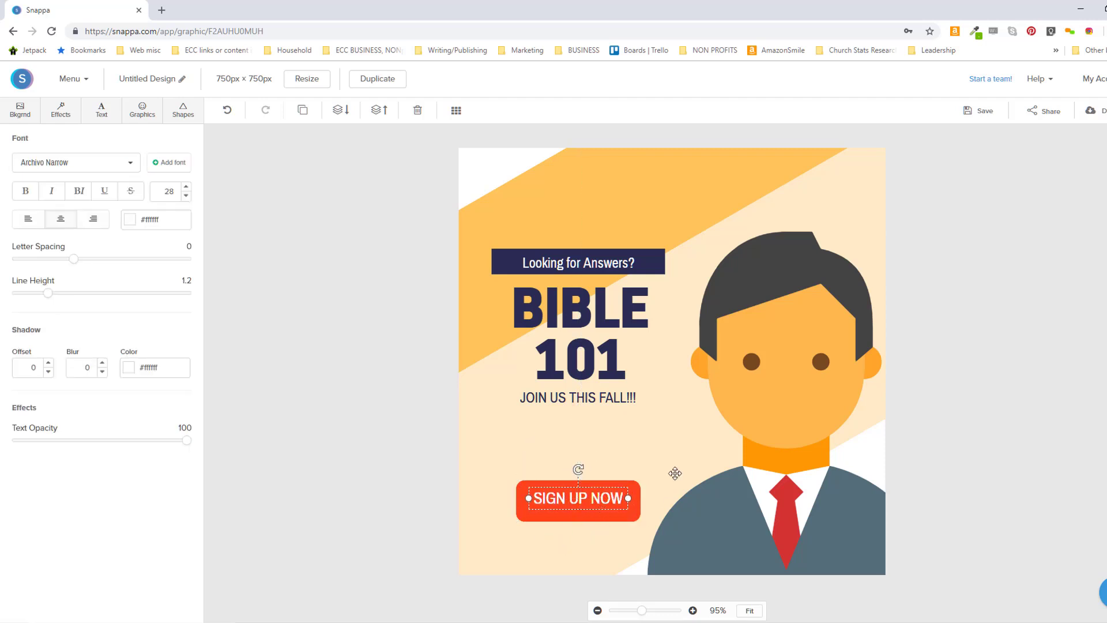
pyautogui.click(592, 400)
pyautogui.doubleClick(592, 400)
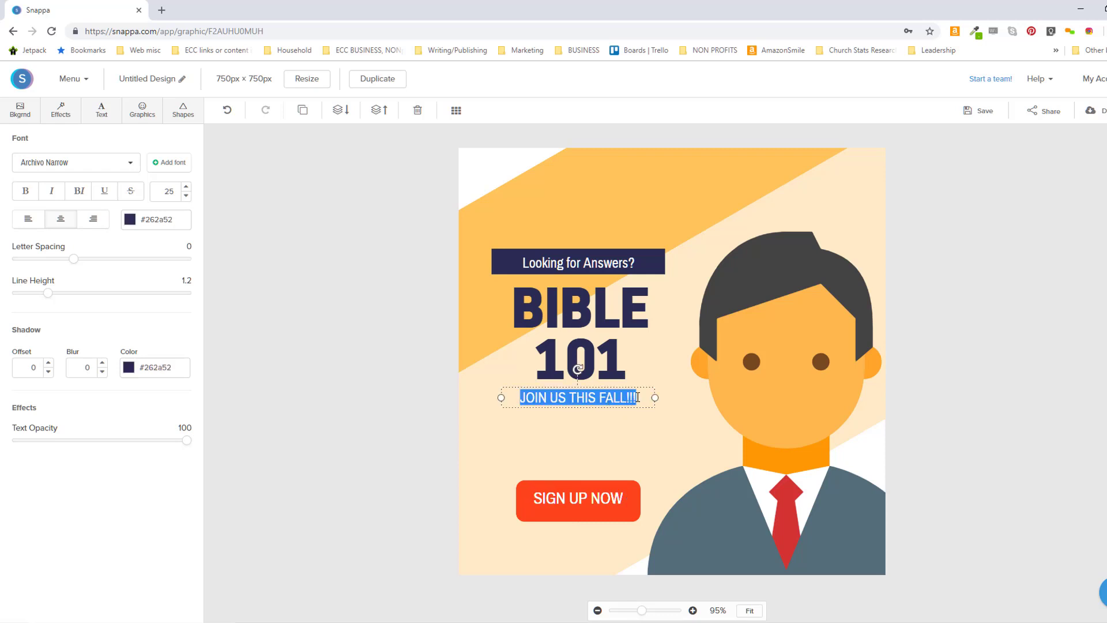
pyautogui.click(638, 398)
pyautogui.press('Return')
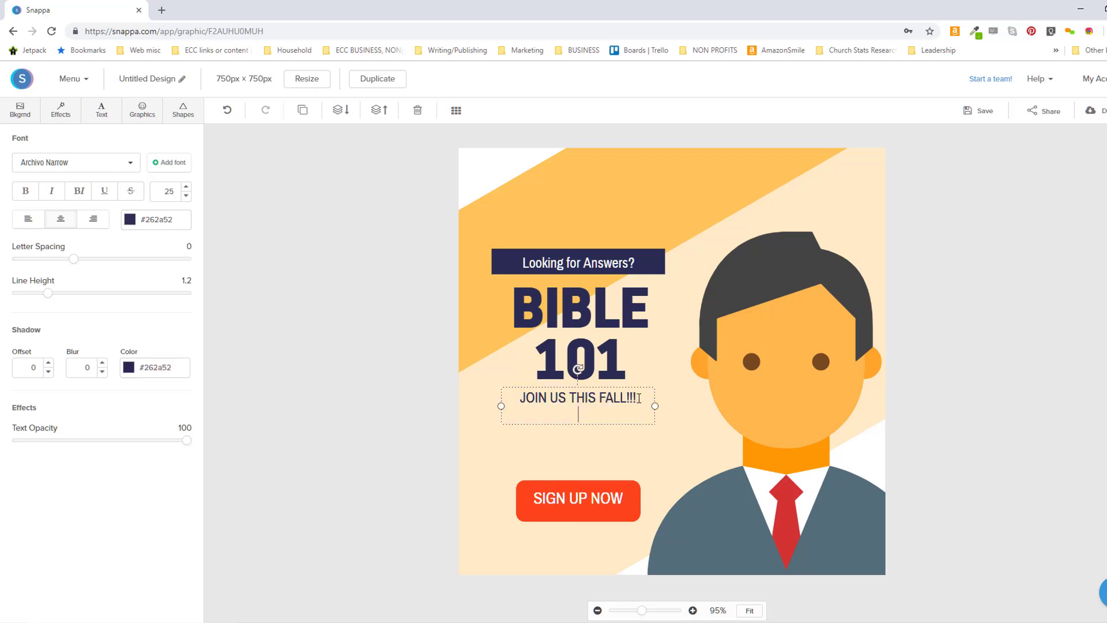
pyautogui.write("We'll have a presentation from the pastor and then small group discussion.")
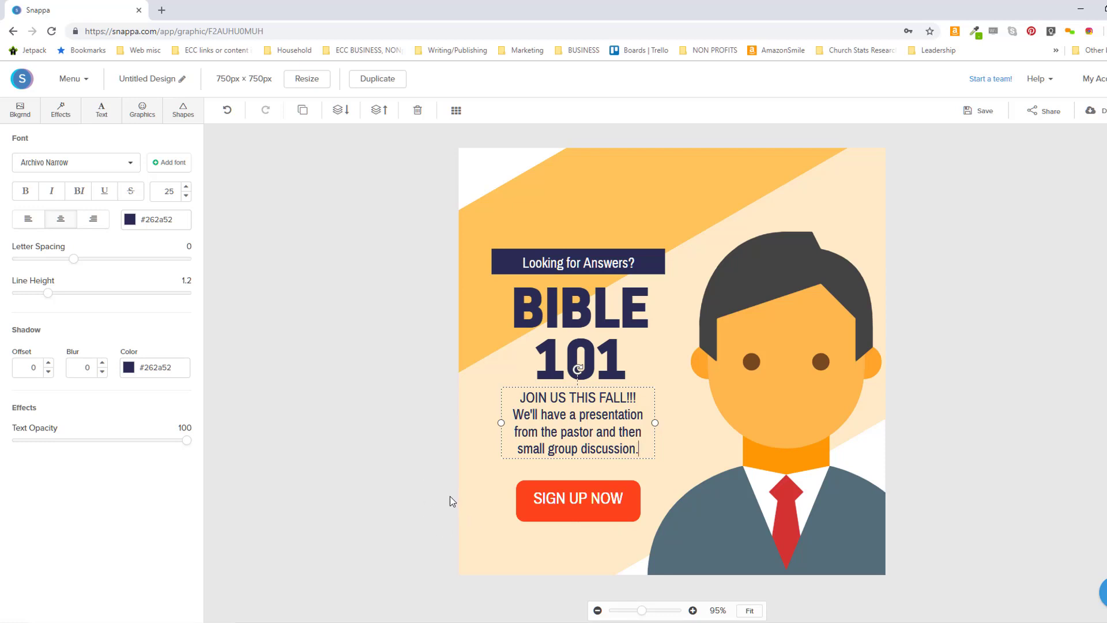
# Move the red button and its SIGN UP NOW label slightly up, closer beneath the description text and centred with it
pyautogui.click(507, 465)
pyautogui.moveTo(507, 465); pyautogui.dragTo(587, 489)
pyautogui.click(621, 519)
pyautogui.click(587, 499)
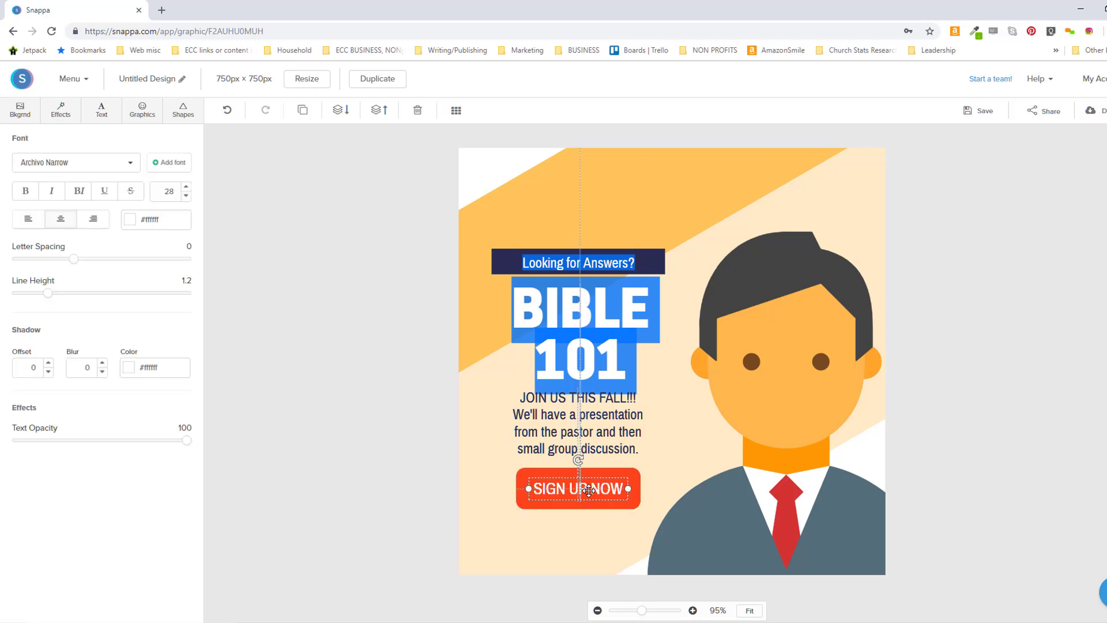
pyautogui.click(343, 484)
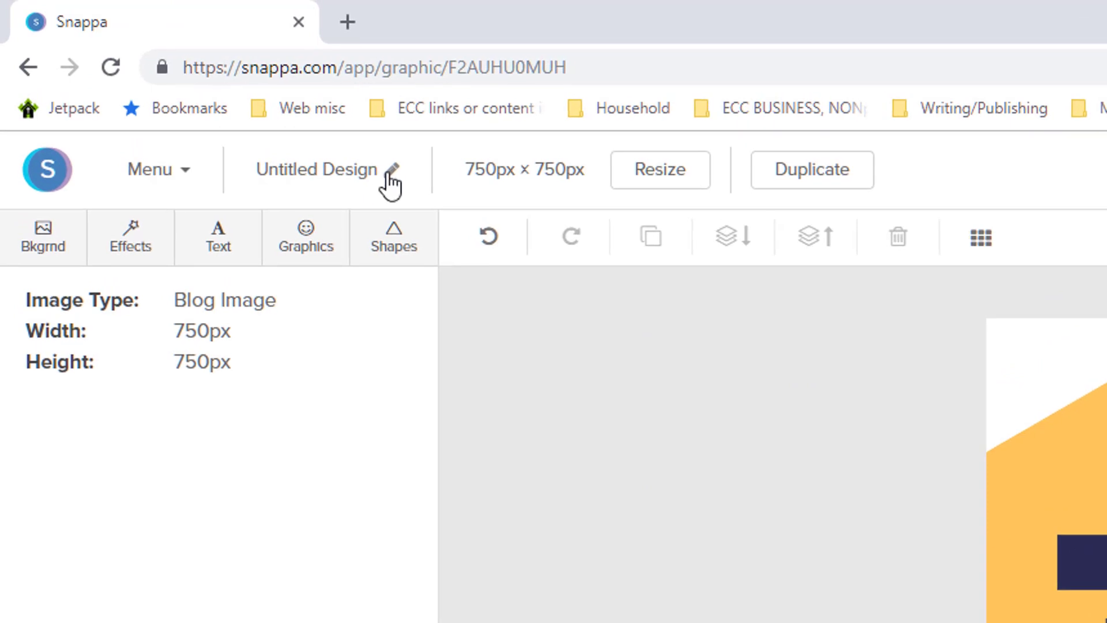
# Rename the untitled design as "Bible Study Promo"
pyautogui.click(393, 168)
pyautogui.click(395, 168)
pyautogui.moveTo(395, 168); pyautogui.dragTo(266, 166)
pyautogui.write('Bible Study ')
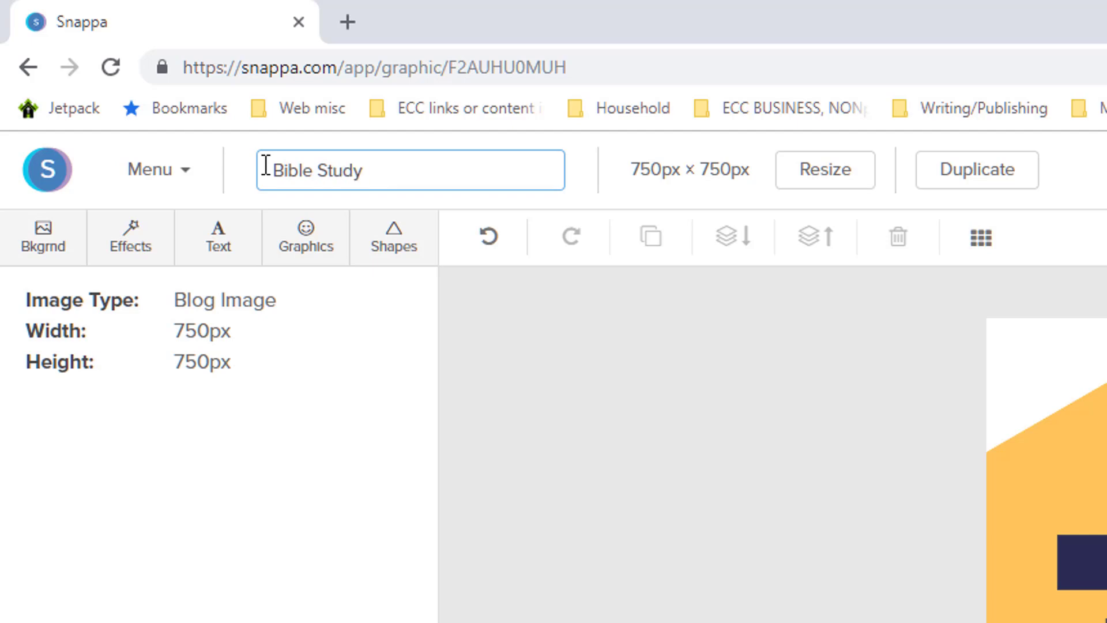
pyautogui.write('Promo')
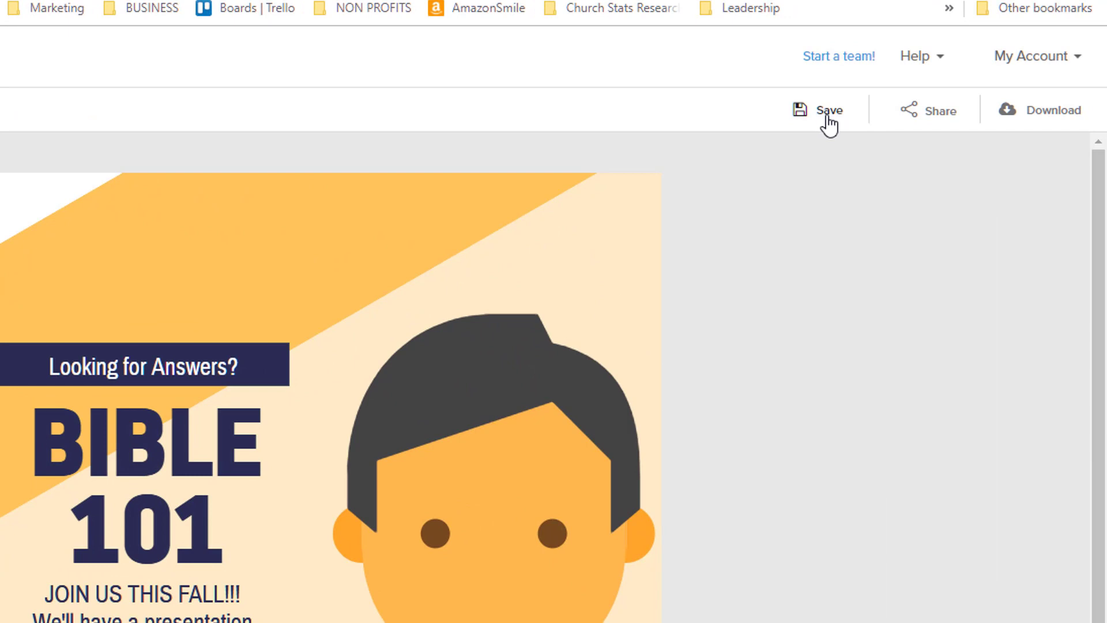
# Save the Bible Study Promo design and view its download format options without downloading
pyautogui.click(829, 117)
pyautogui.click(1063, 119)
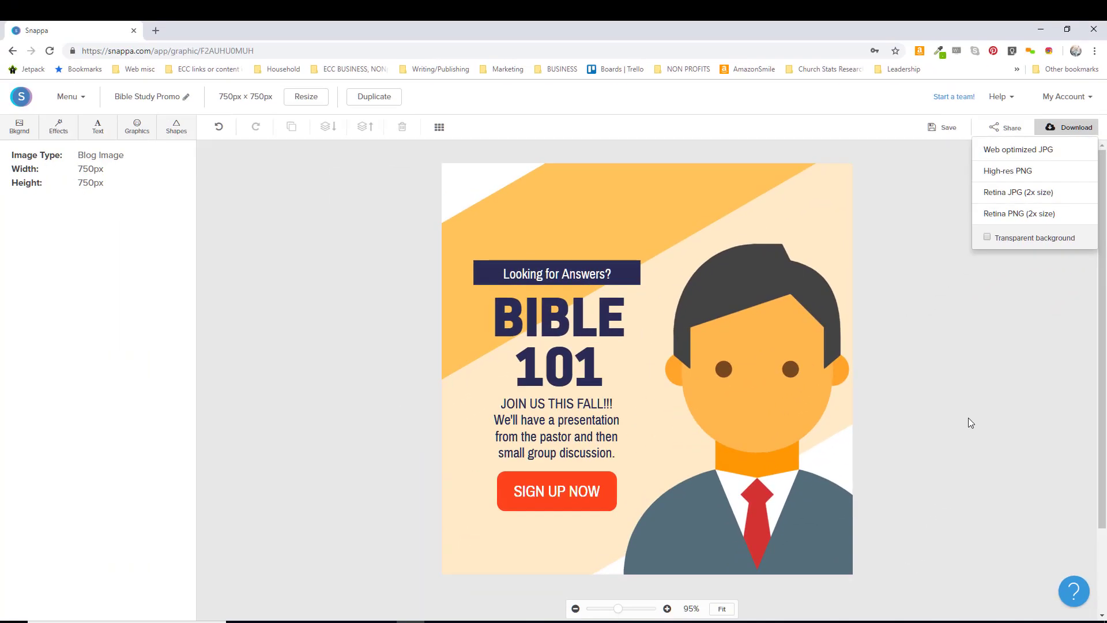
pyautogui.click(969, 419)
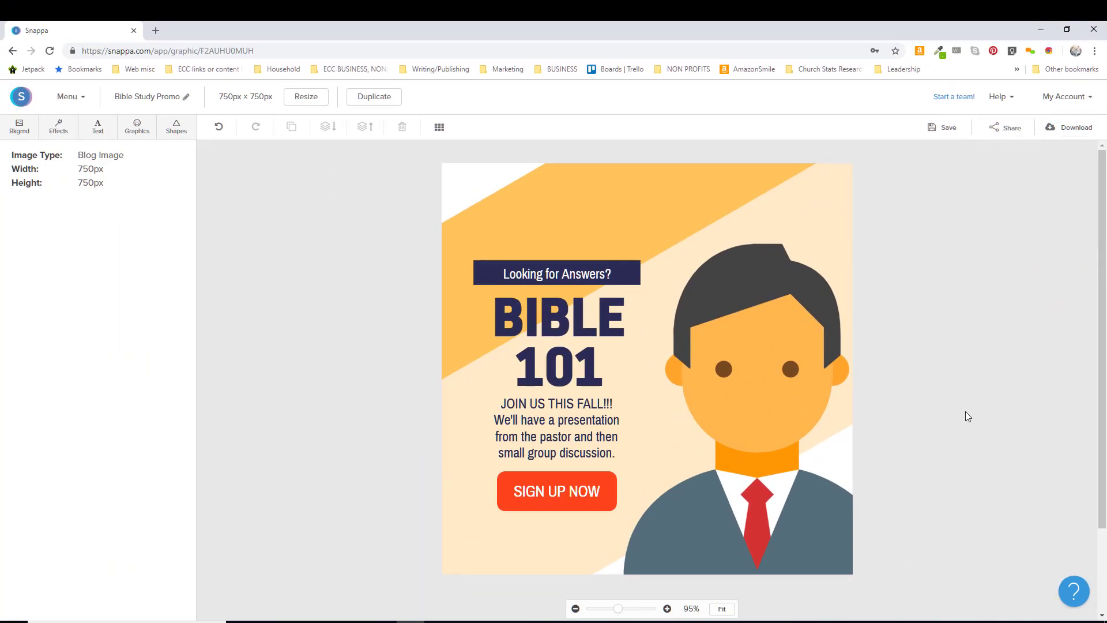
# Leave the saved design and start a new Blog Image (750px x 750px) from scratch
pyautogui.click(13, 53)
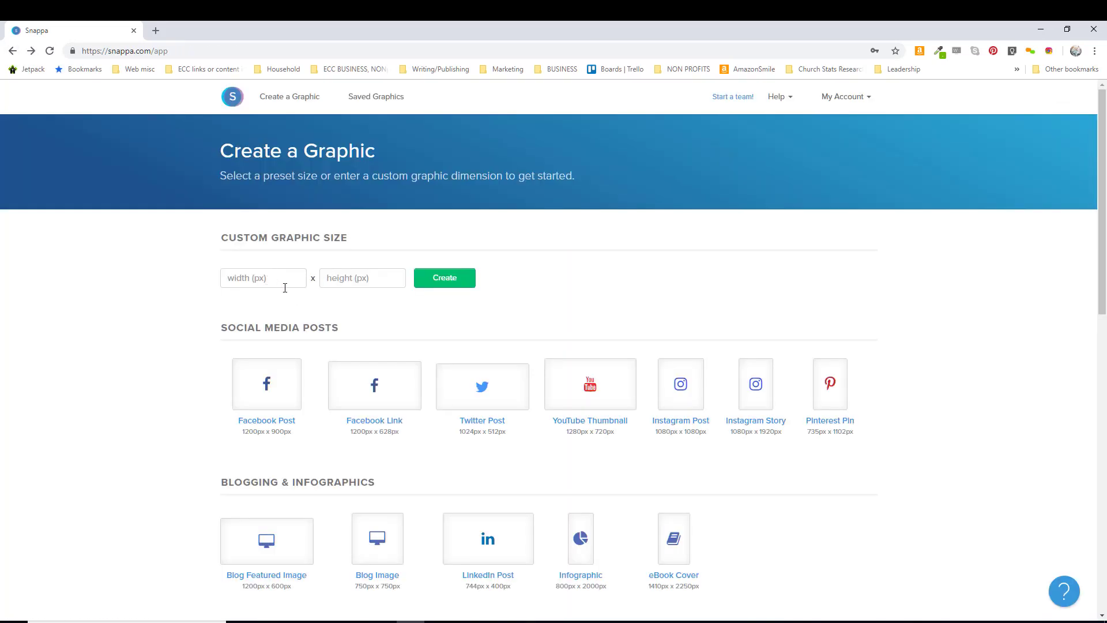
pyautogui.click(383, 540)
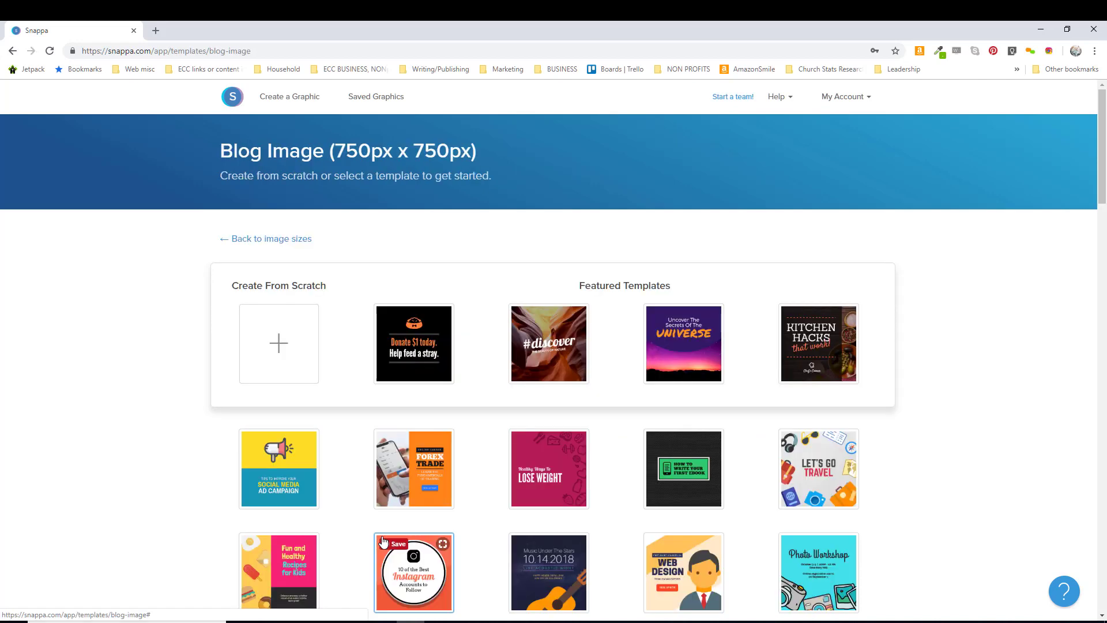
pyautogui.click(281, 352)
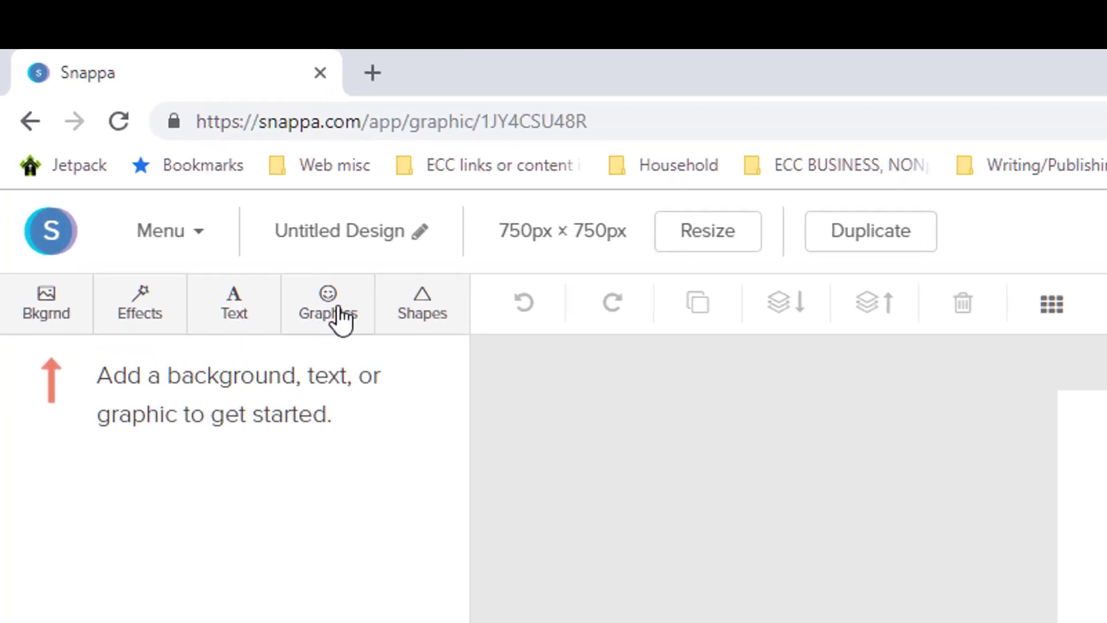
# Search the background images for "fall"
pyautogui.click(56, 321)
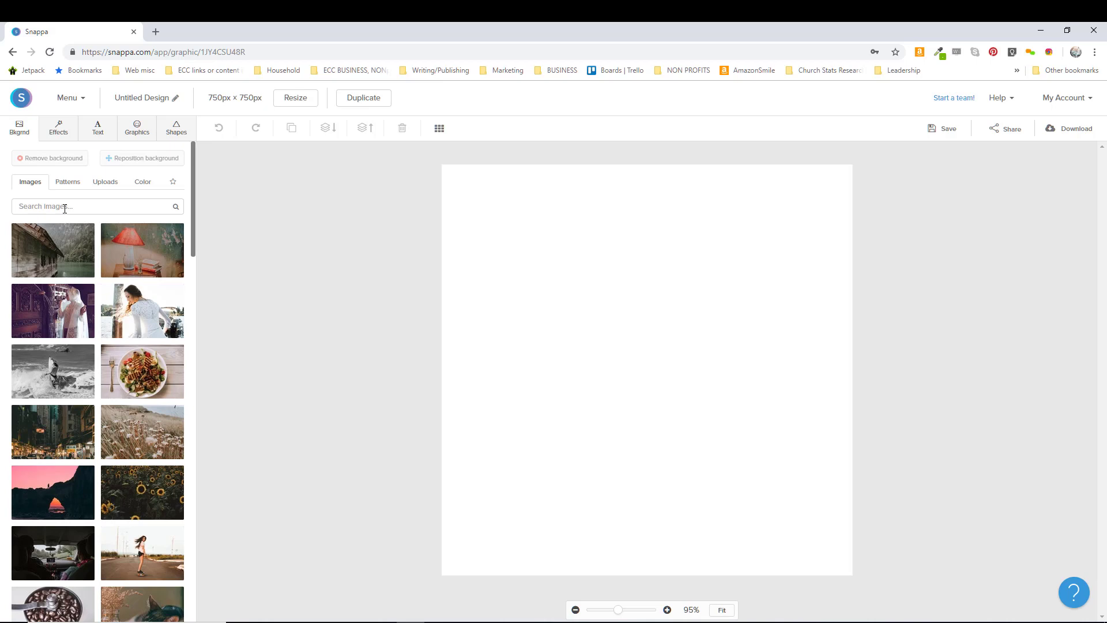
pyautogui.click(65, 209)
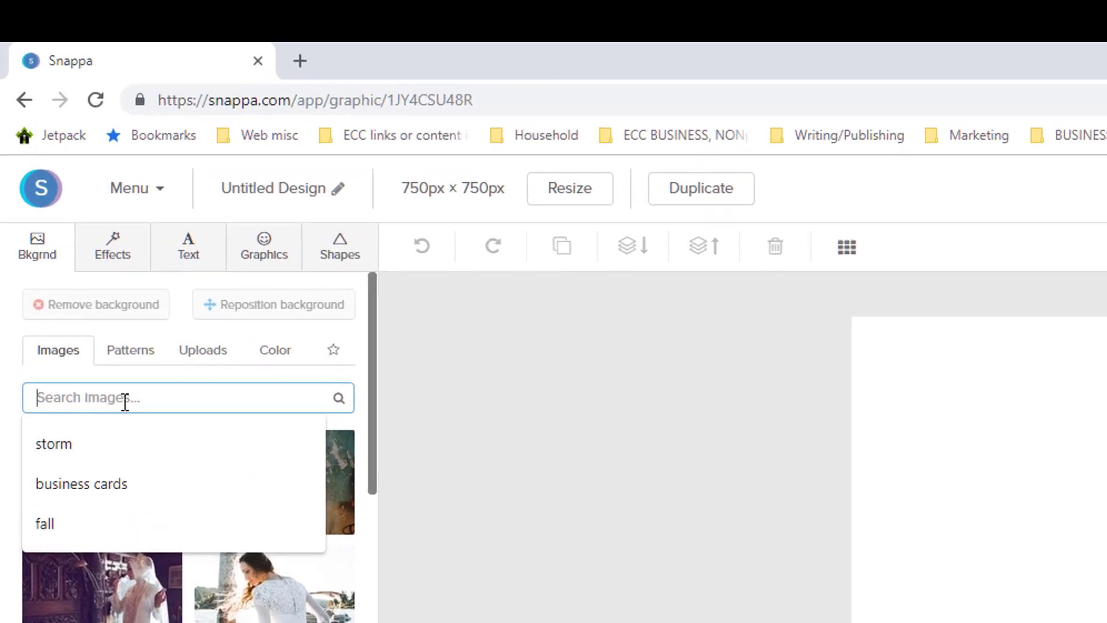
pyautogui.write('fall')
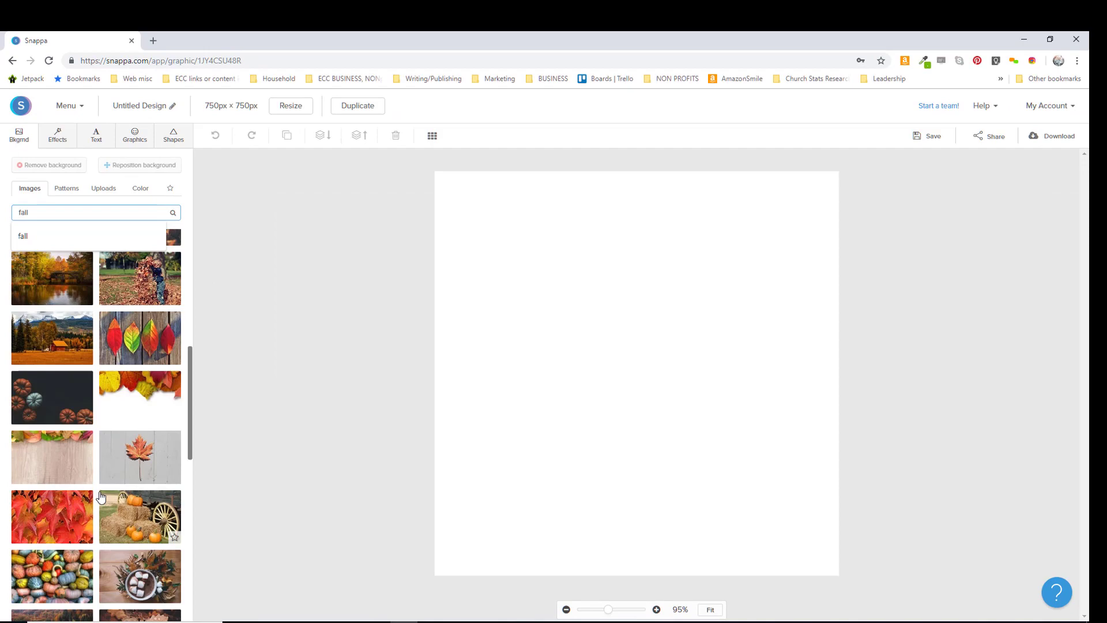
# Set the photo of pumpkins on hay bales beside a wagon with yellow wheels as the canvas background
pyautogui.scroll(-10, 101, 496)
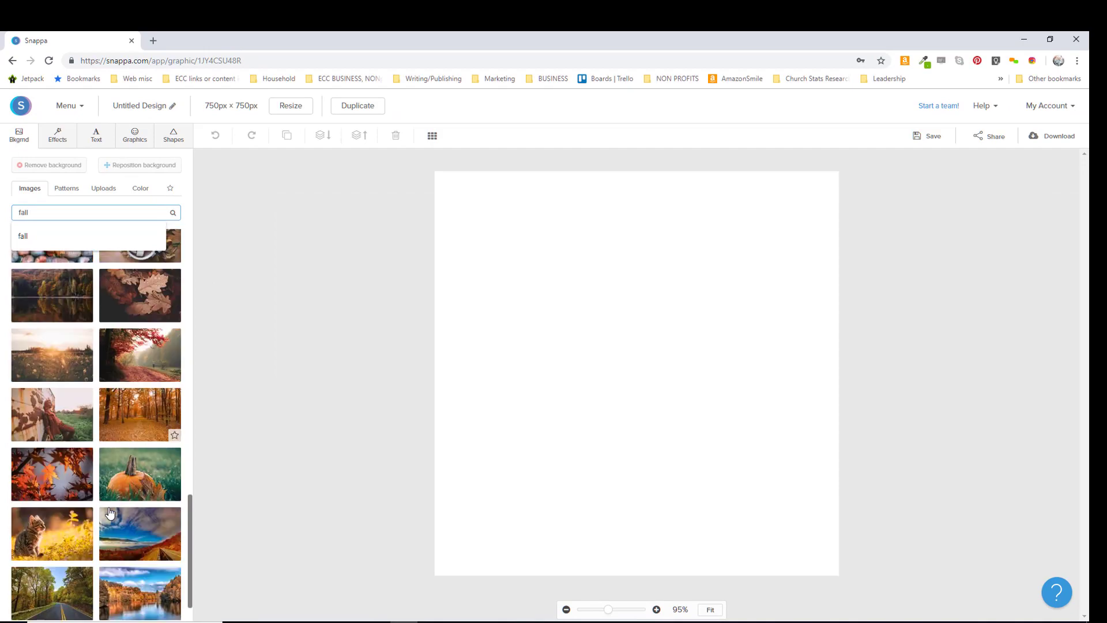
pyautogui.scroll(-5, 116, 520)
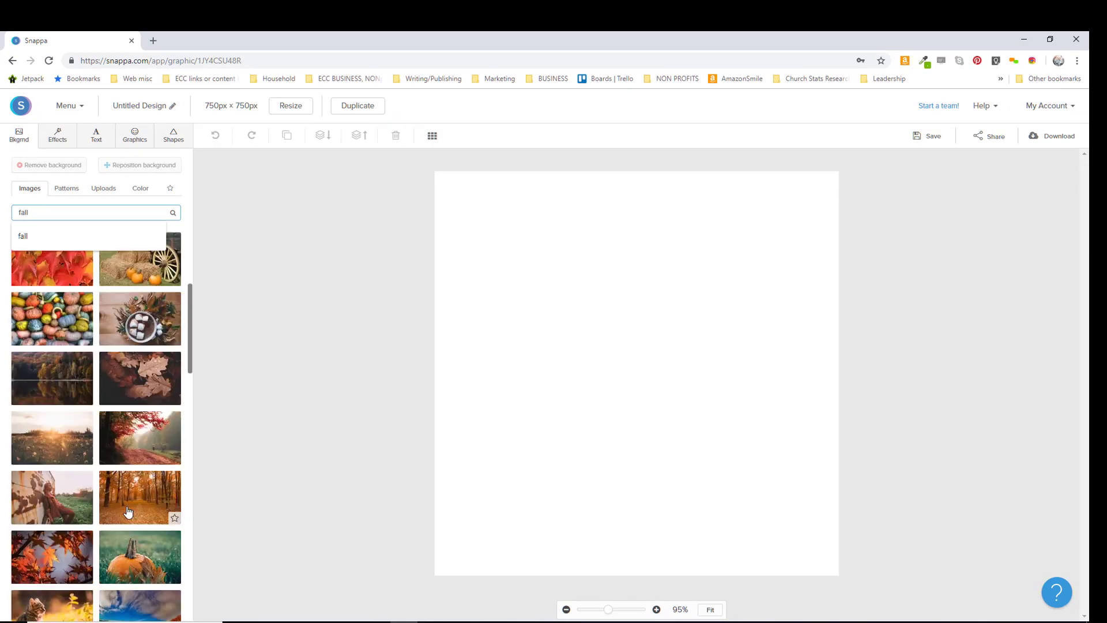
pyautogui.scroll(-10, 130, 508)
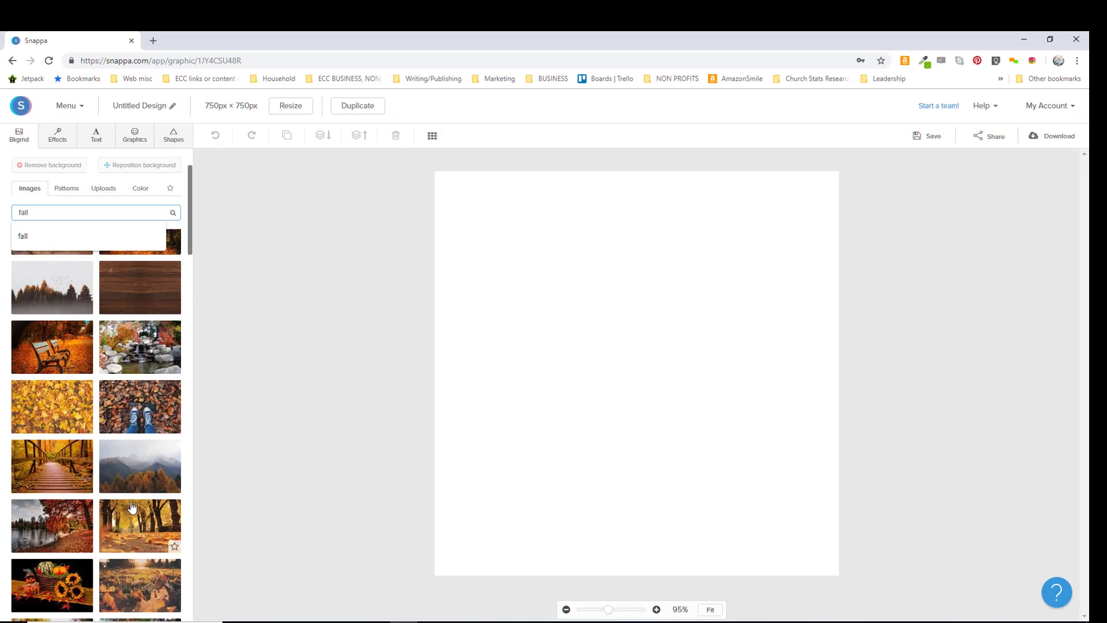
pyautogui.scroll(-5, 138, 403)
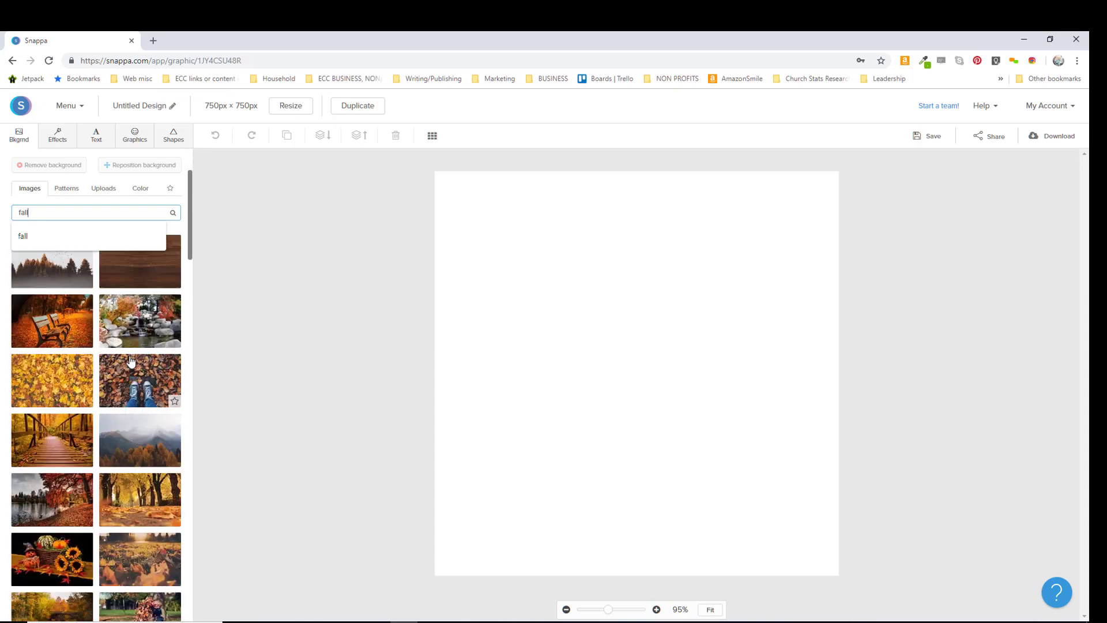
pyautogui.scroll(-10, 112, 467)
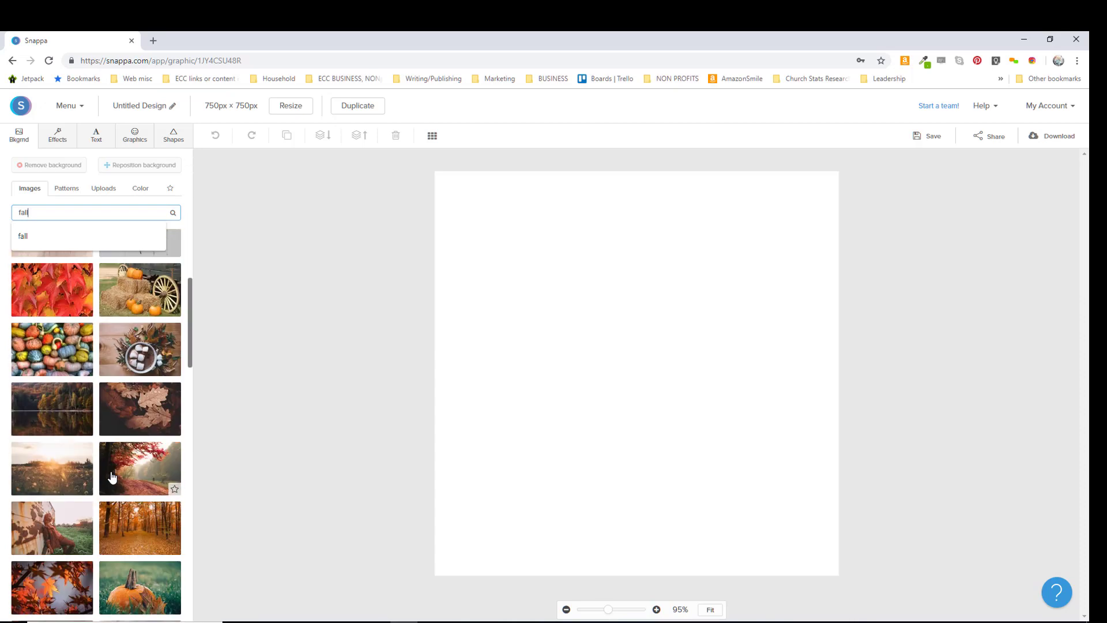
pyautogui.scroll(-5, 112, 509)
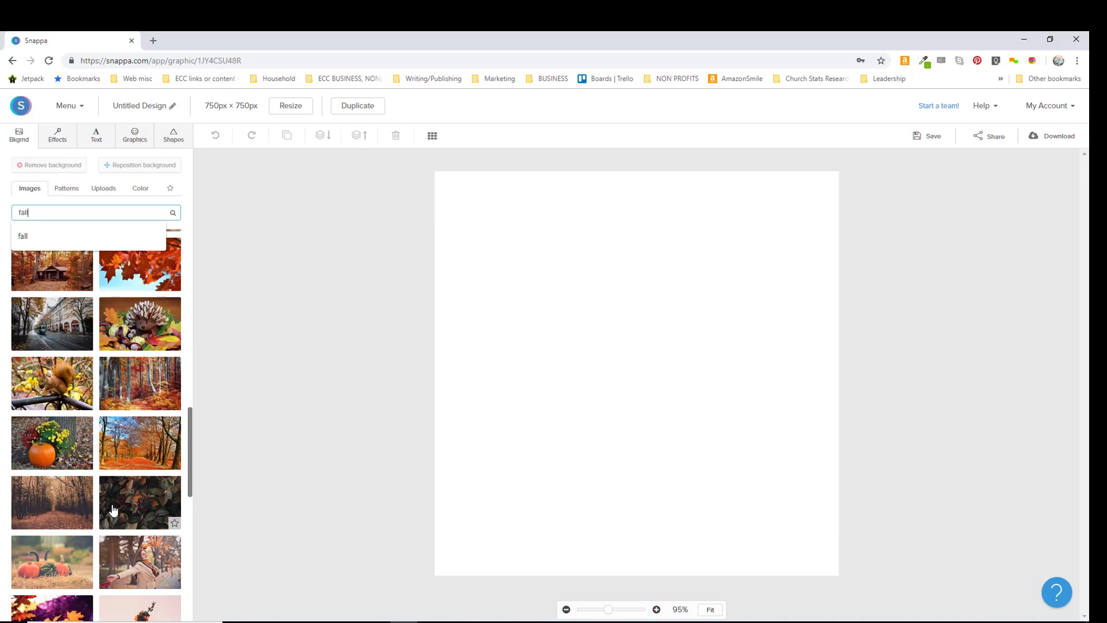
pyautogui.scroll(-15, 125, 506)
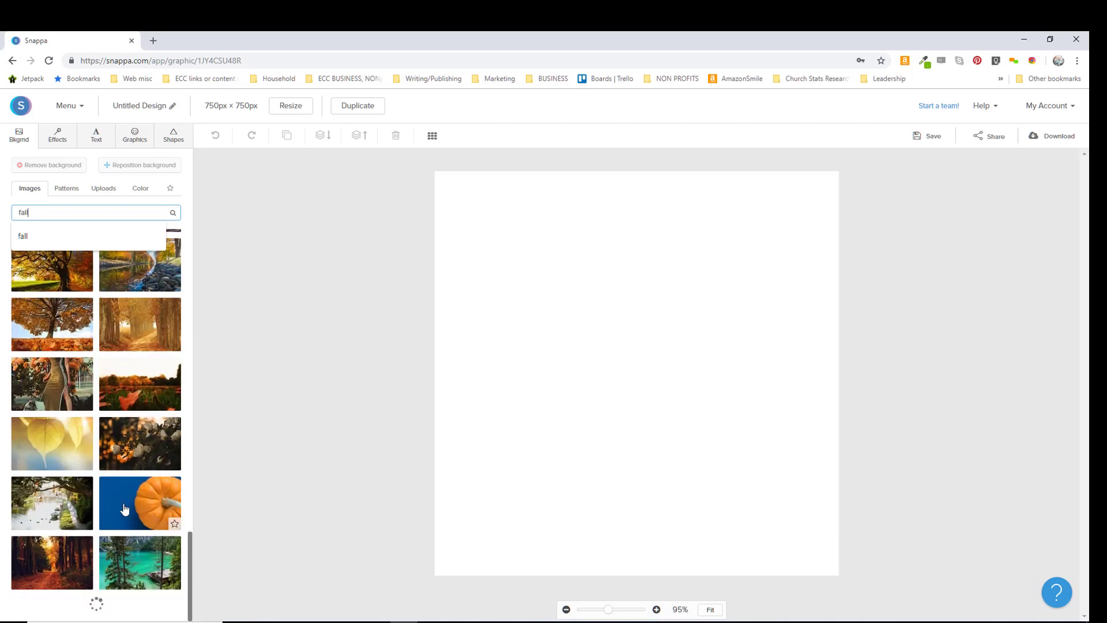
pyautogui.scroll(-5, 123, 484)
pyautogui.scroll(-6, 122, 465)
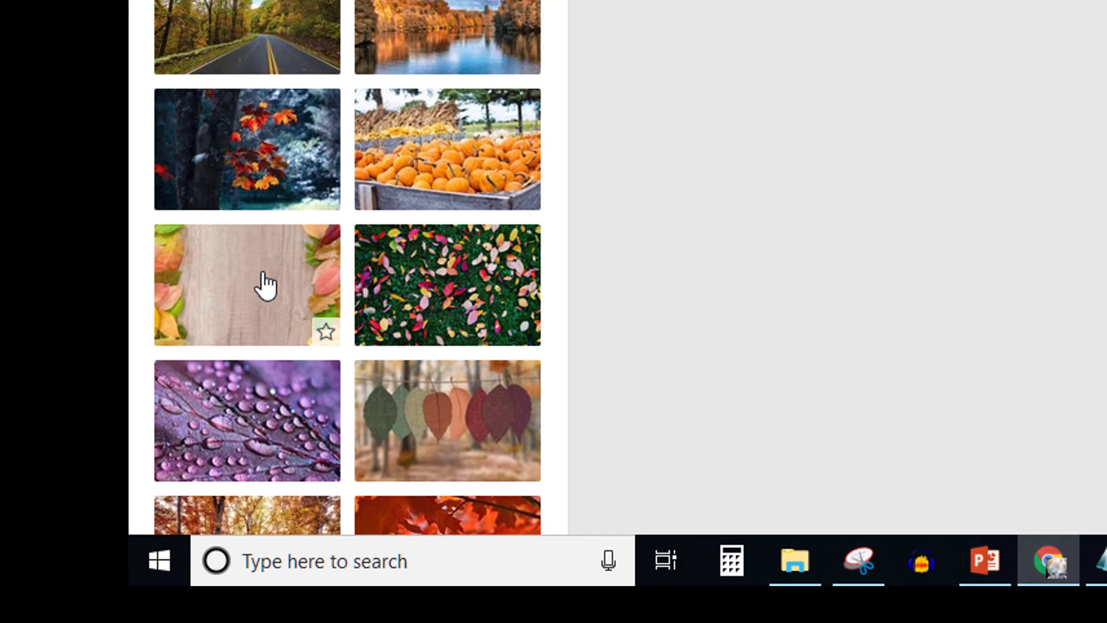
pyautogui.scroll(-10, 462, 110)
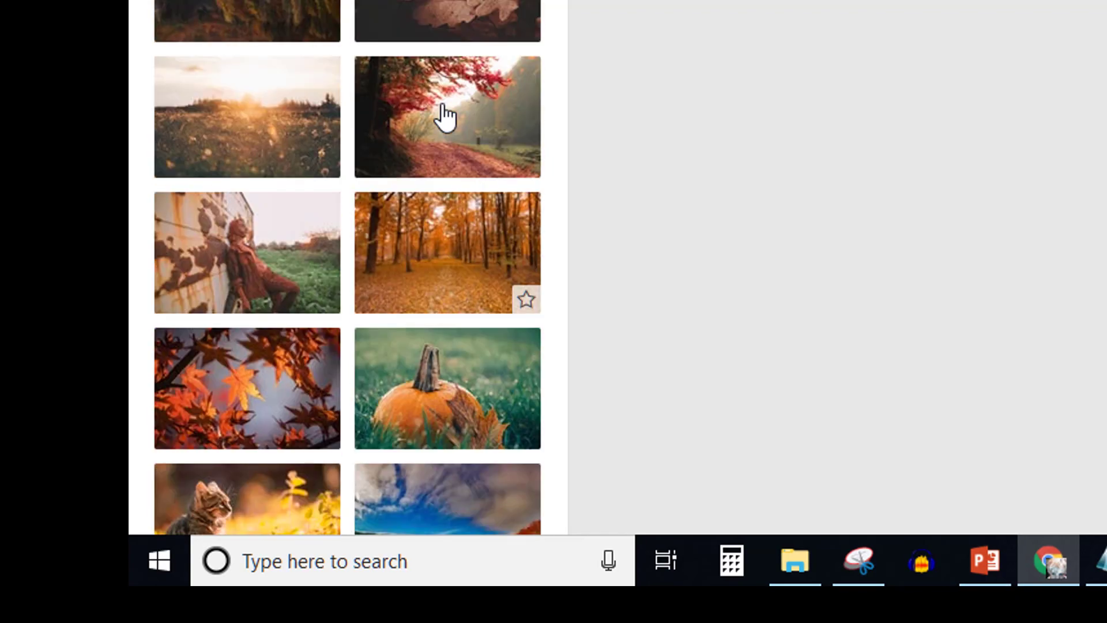
pyautogui.scroll(5, 444, 115)
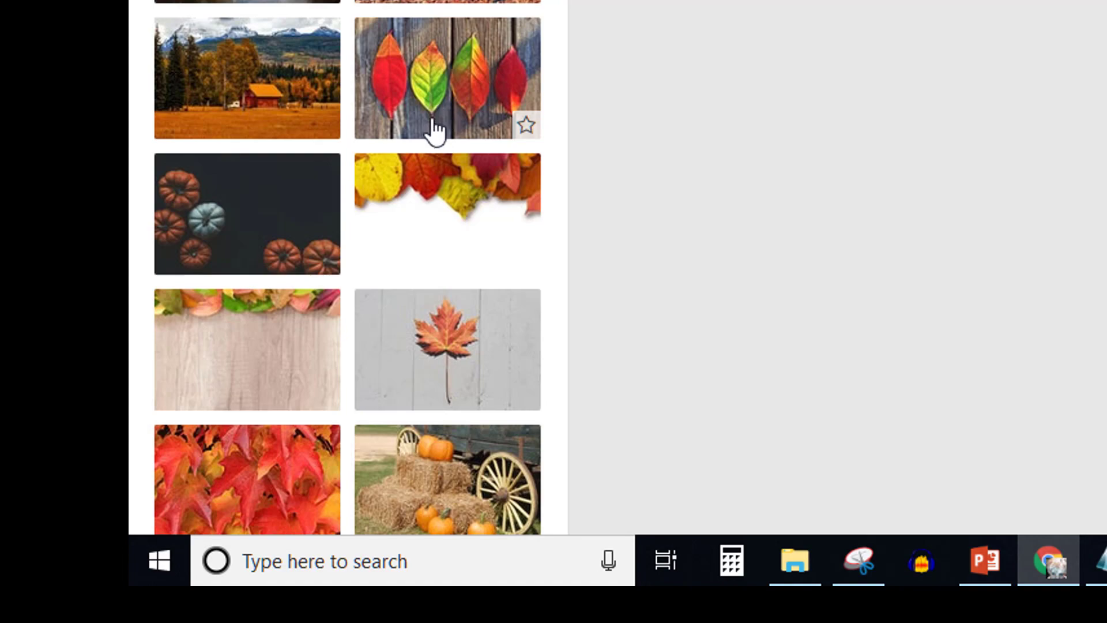
pyautogui.scroll(5, 438, 90)
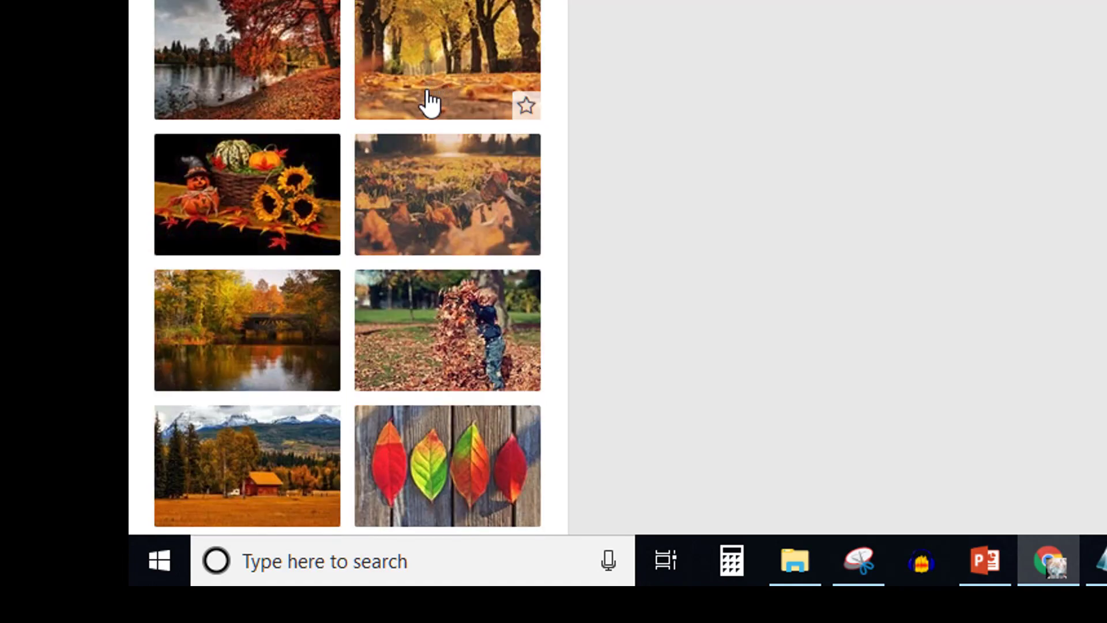
pyautogui.scroll(5, 431, 98)
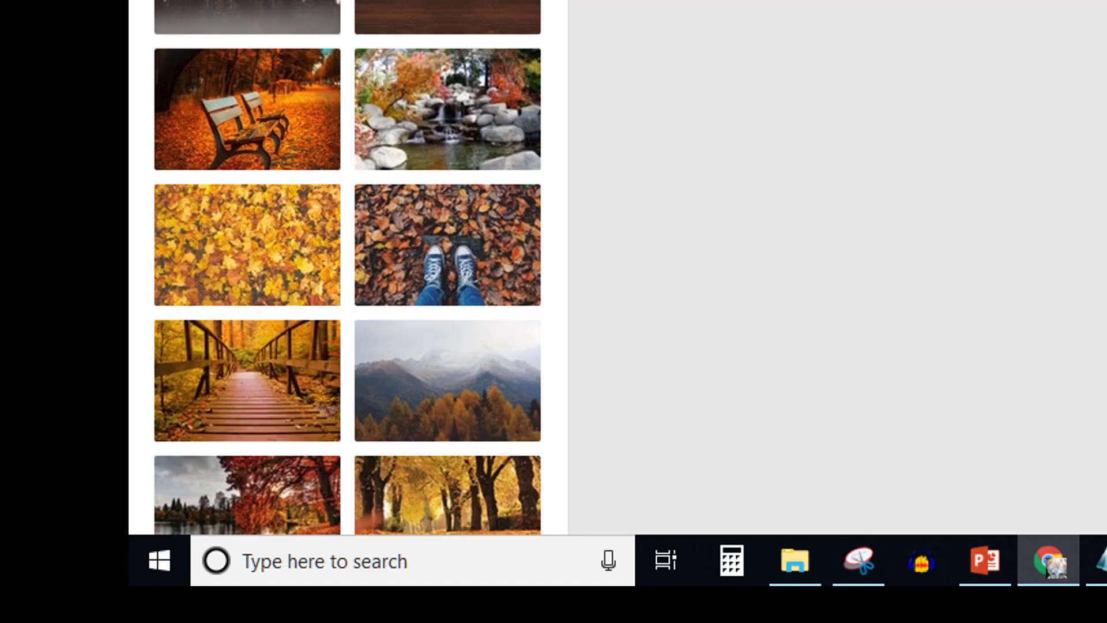
pyautogui.scroll(-10, 450, 17)
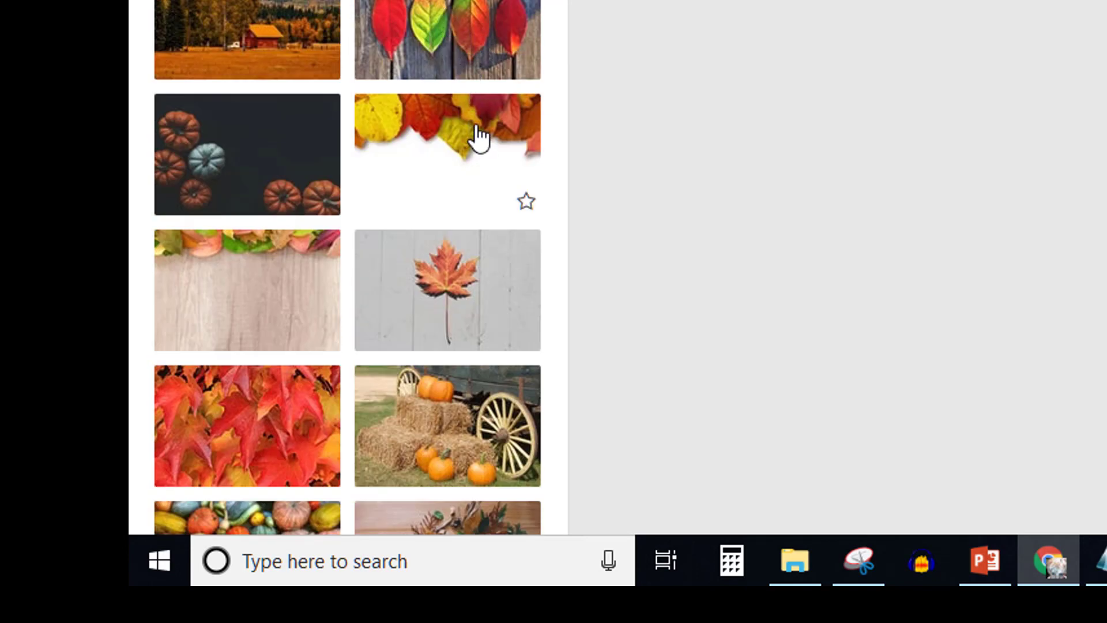
pyautogui.scroll(-3, 478, 143)
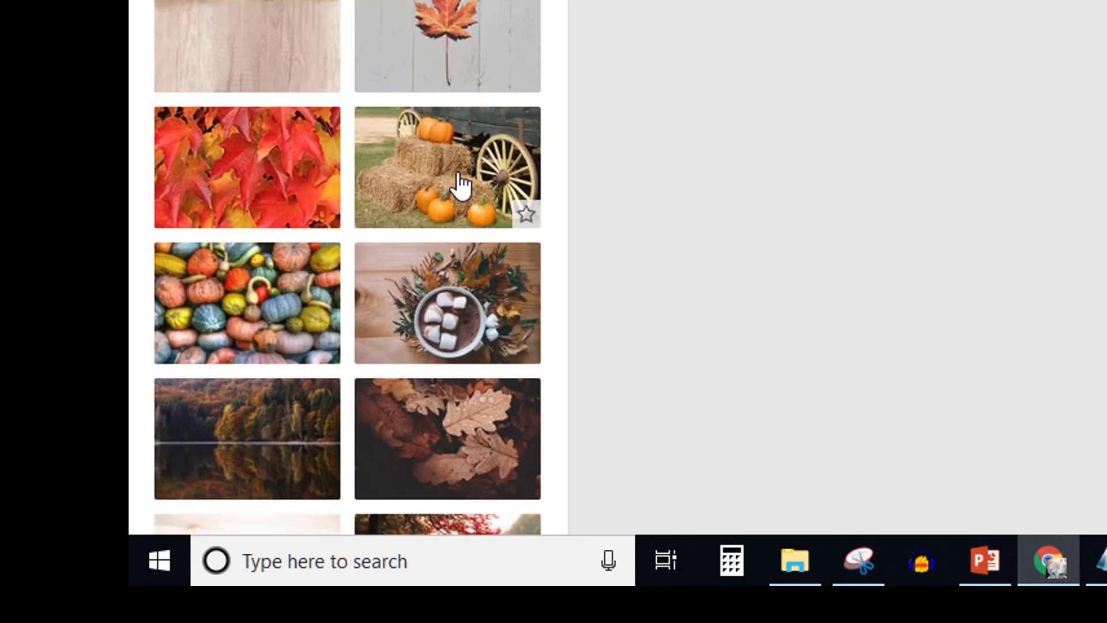
pyautogui.click(461, 185)
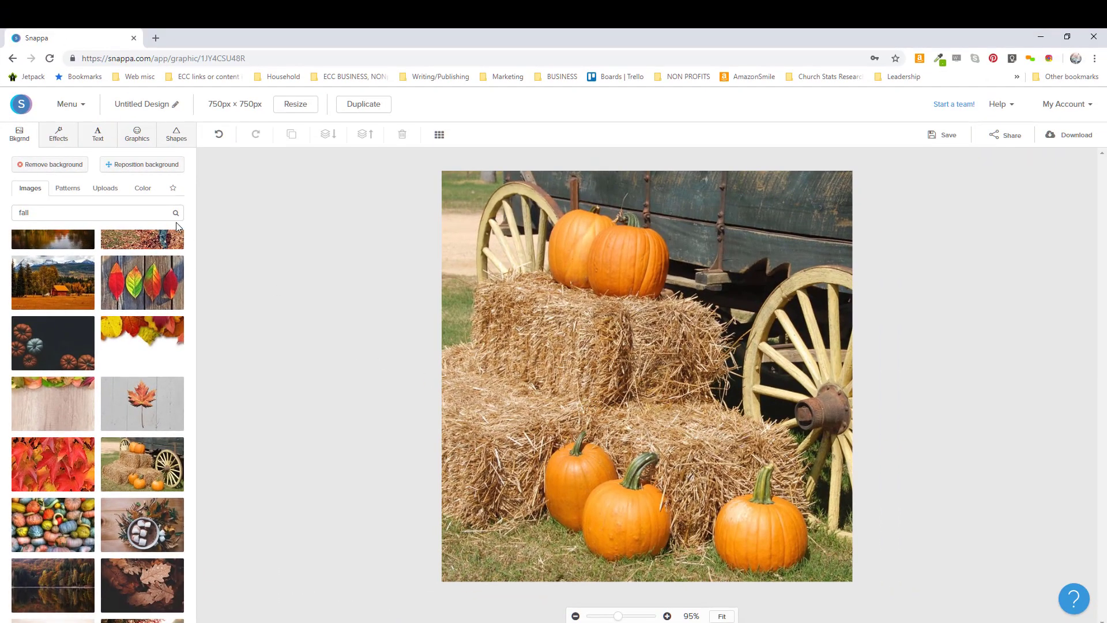
# Add a subheading, move it slightly up and left onto the upper hay bales, and colour it white (#ffffff)
pyautogui.click(100, 138)
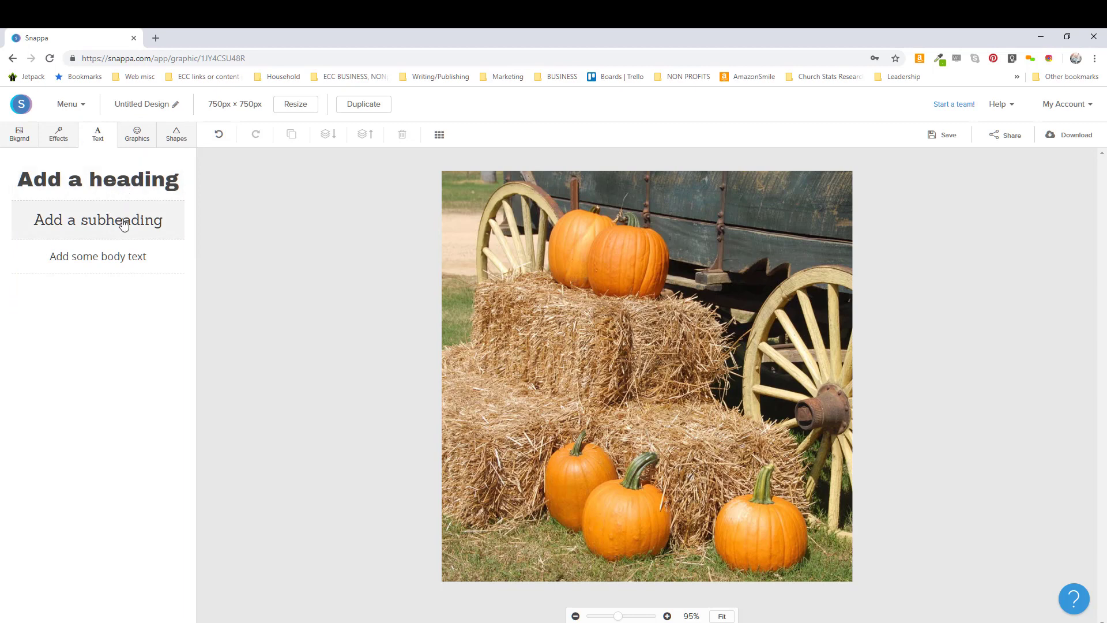
pyautogui.click(123, 224)
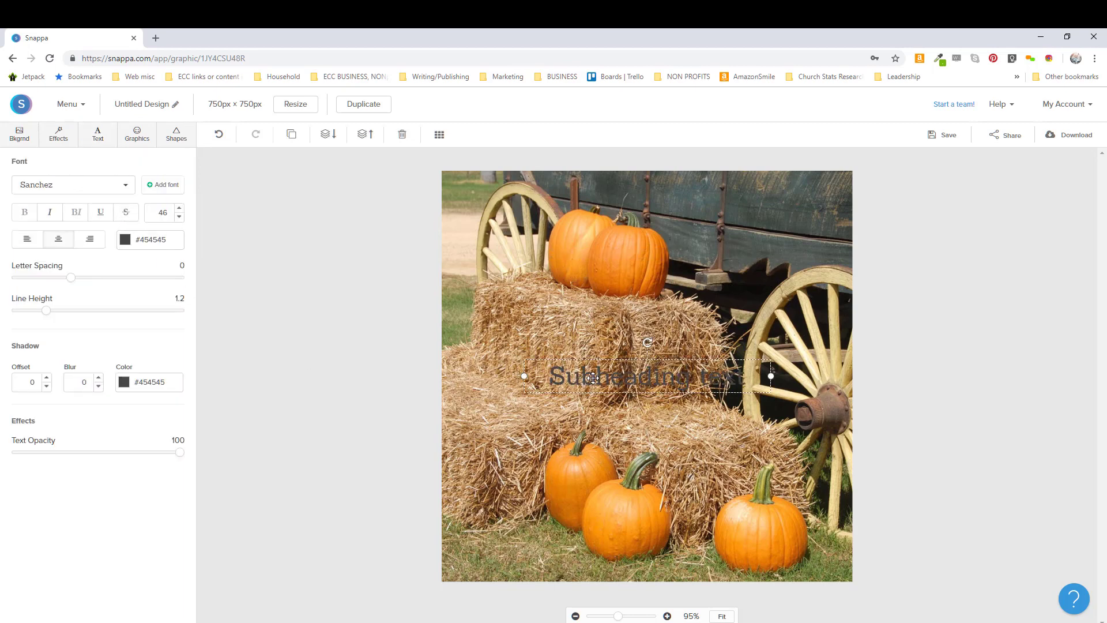
pyautogui.moveTo(596, 379); pyautogui.dragTo(571, 325)
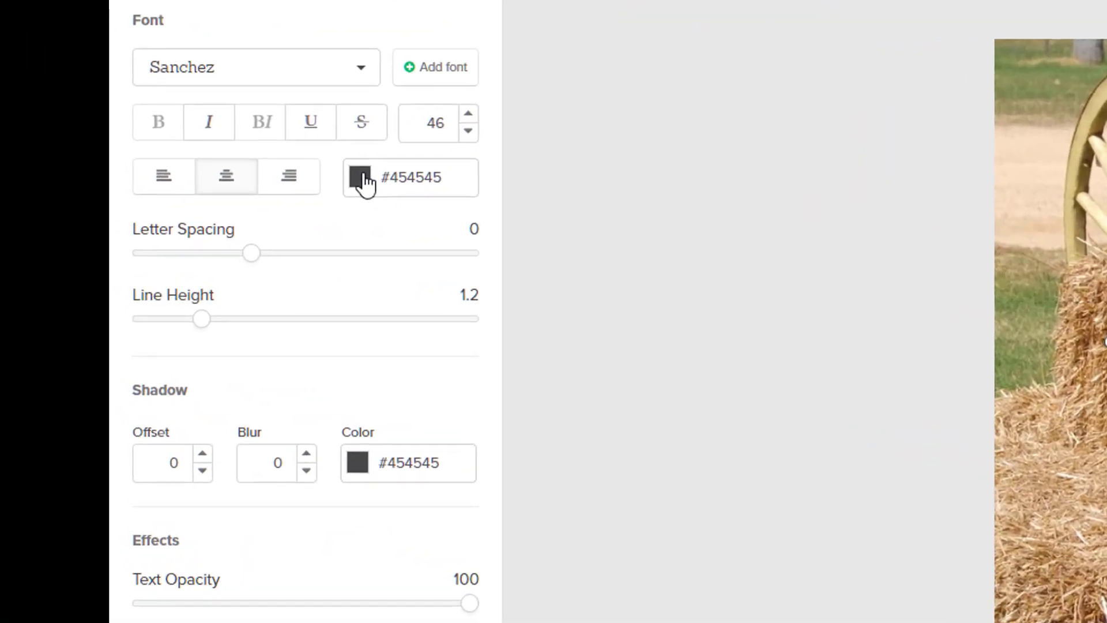
pyautogui.click(363, 183)
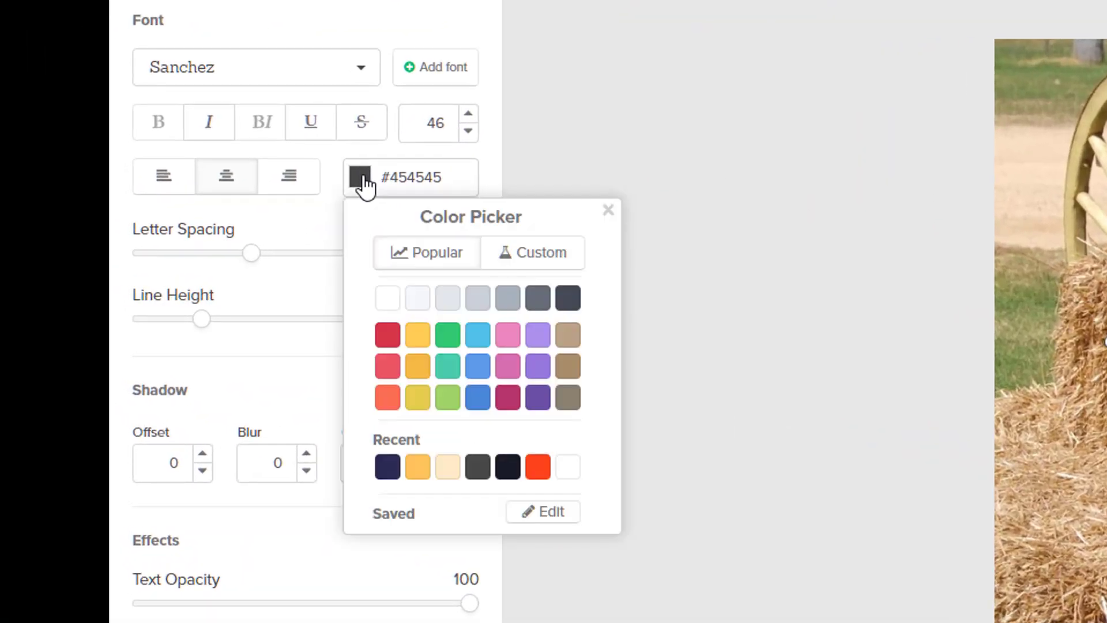
pyautogui.click(396, 311)
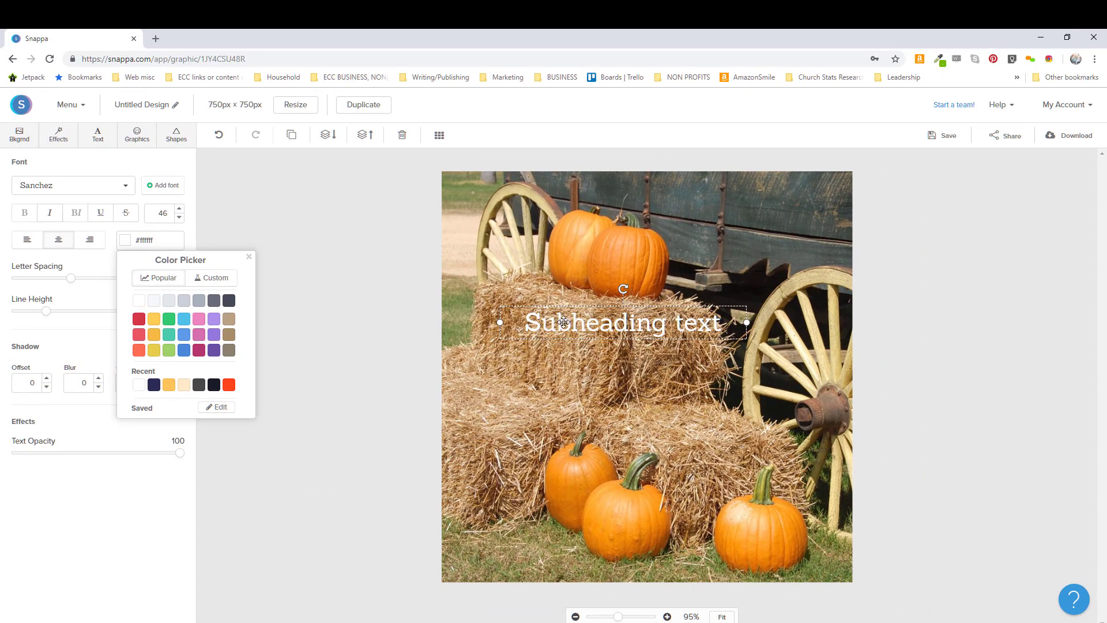
# Replace the subheading's placeholder text with "Come to our" and "FALL FESTIVAL" on two lines
pyautogui.doubleClick(564, 323)
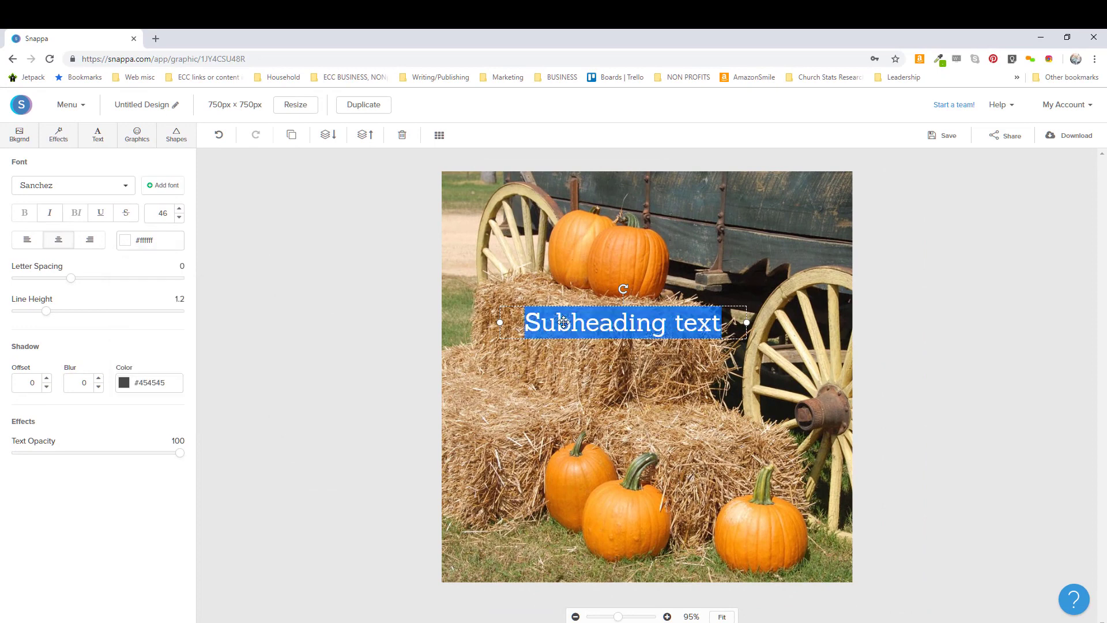
pyautogui.write('Come to our')
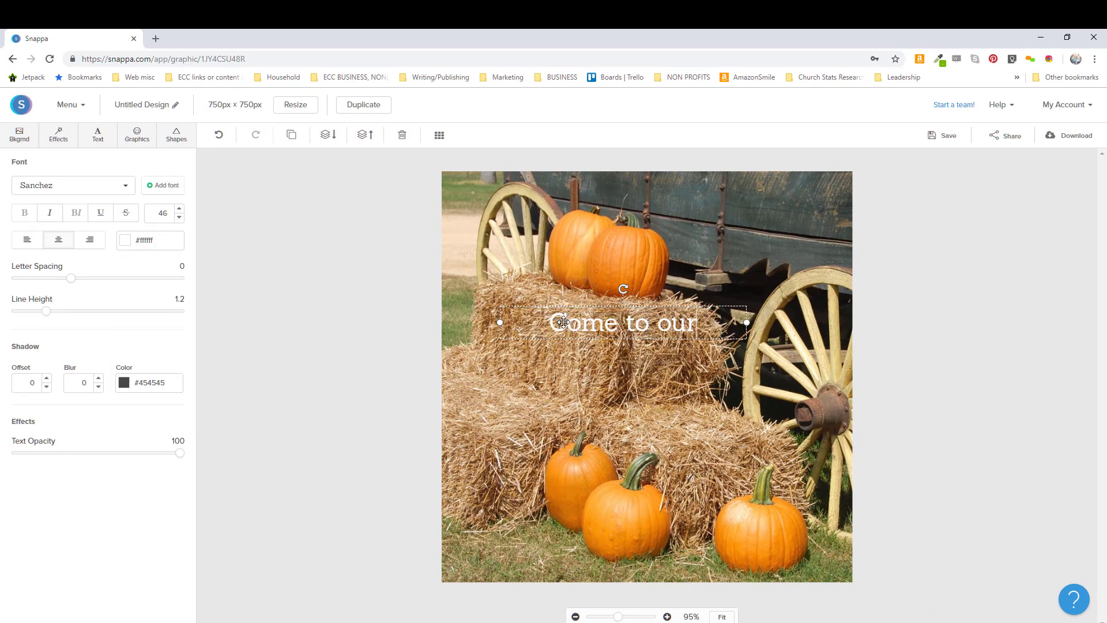
pyautogui.press('Return')
pyautogui.write('FALL FESTIVAL')
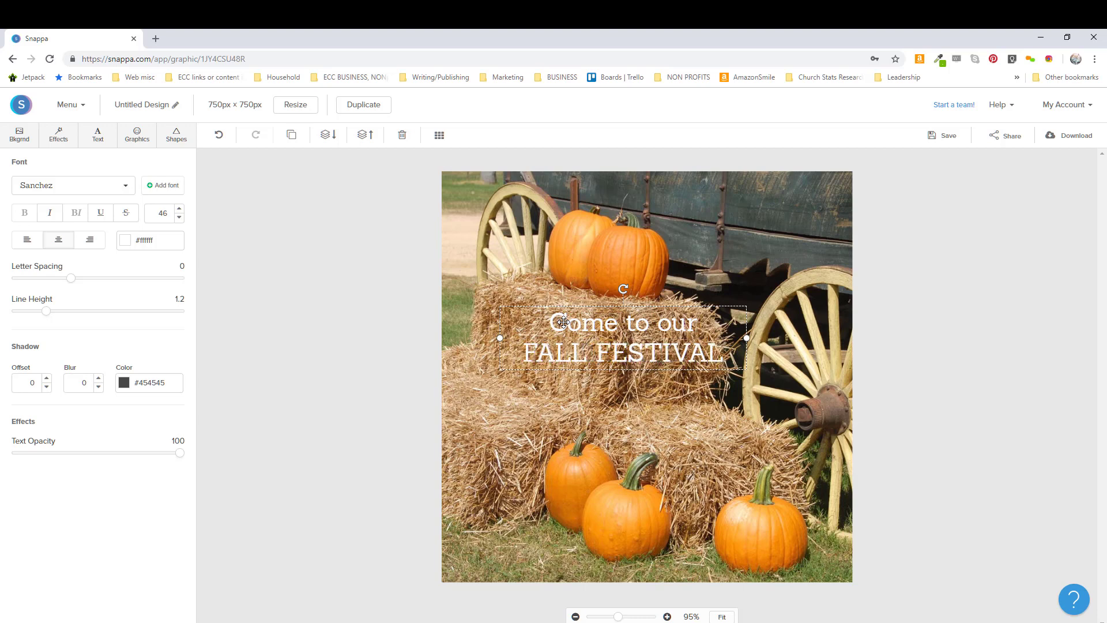
# Set the font of the two-line "Come to our FALL FESTIVAL" text to Creepster
pyautogui.moveTo(726, 353); pyautogui.dragTo(543, 328)
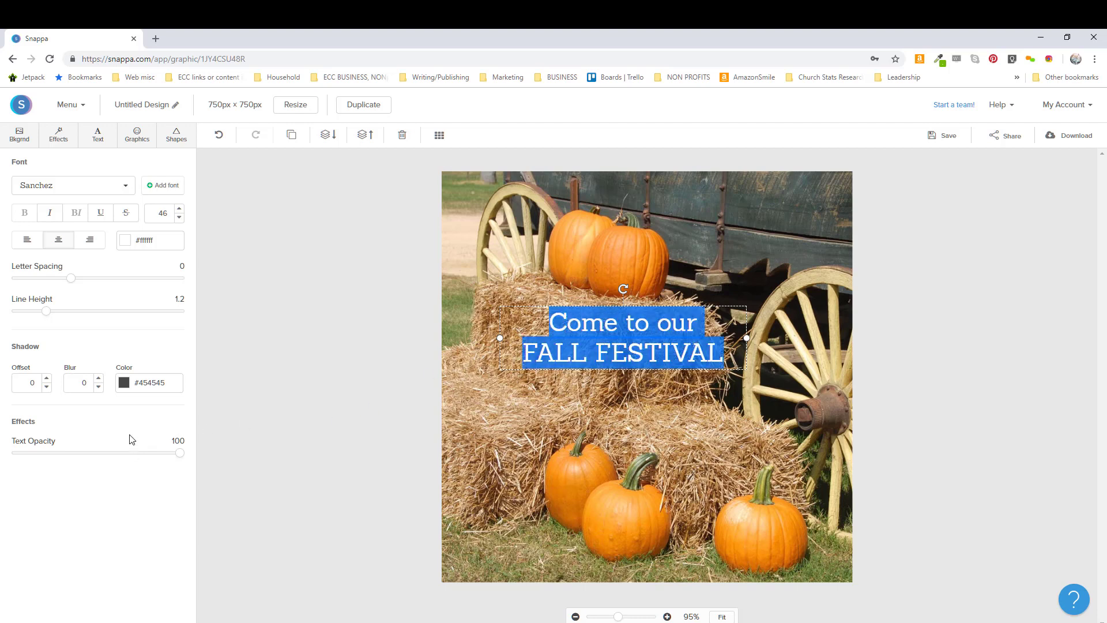
pyautogui.click(118, 186)
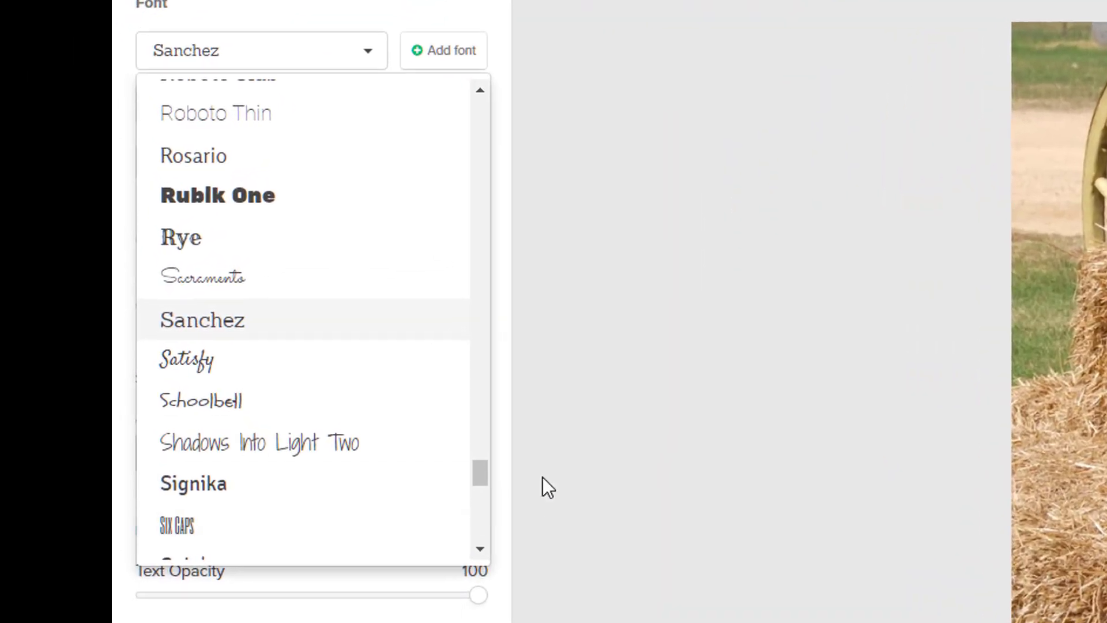
pyautogui.moveTo(482, 470); pyautogui.dragTo(483, 98)
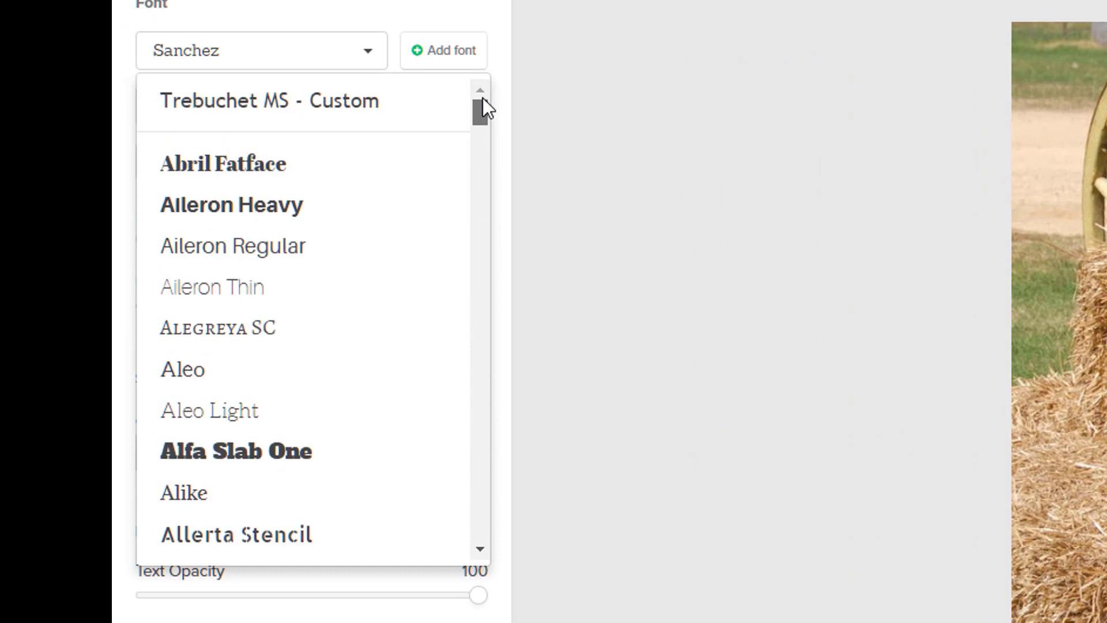
pyautogui.click(485, 552)
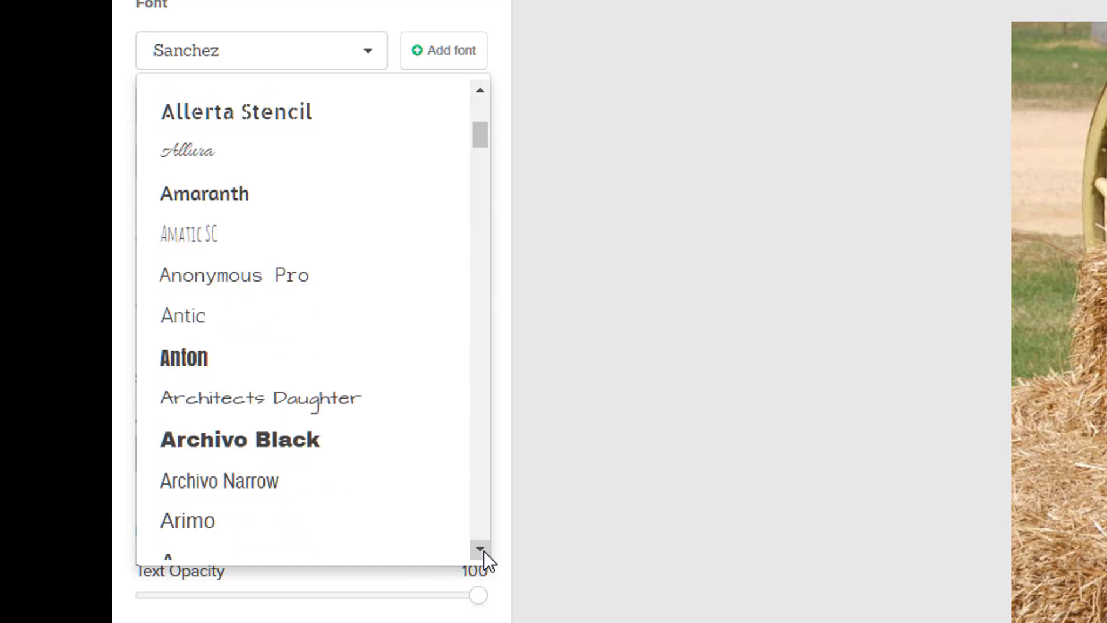
pyautogui.scroll(-10, 483, 552)
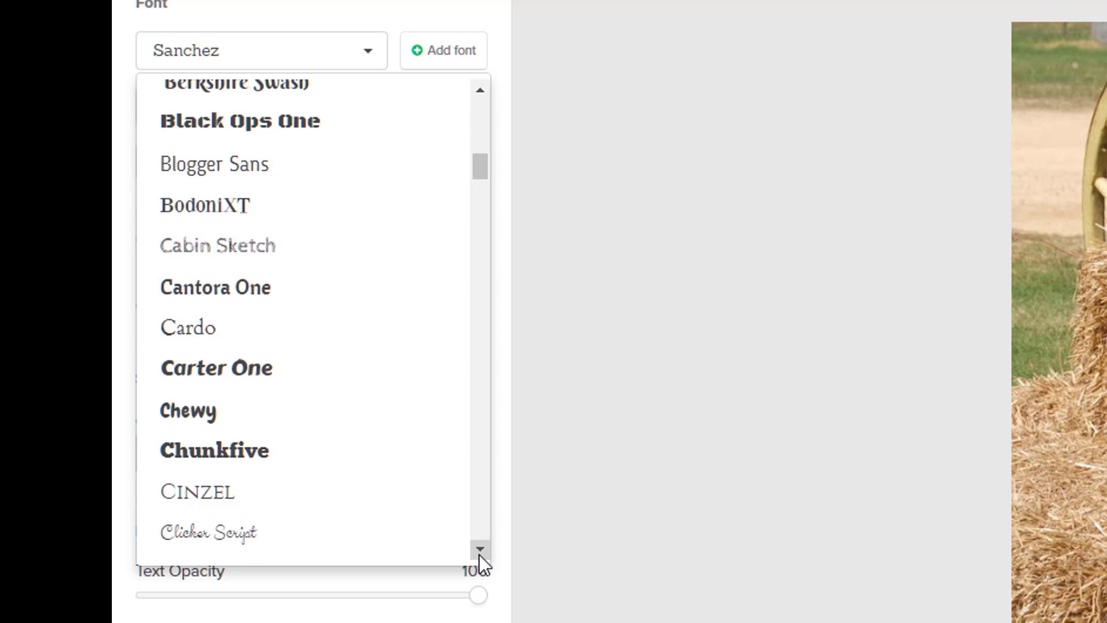
pyautogui.scroll(-6, 479, 555)
pyautogui.scroll(-5, 479, 555)
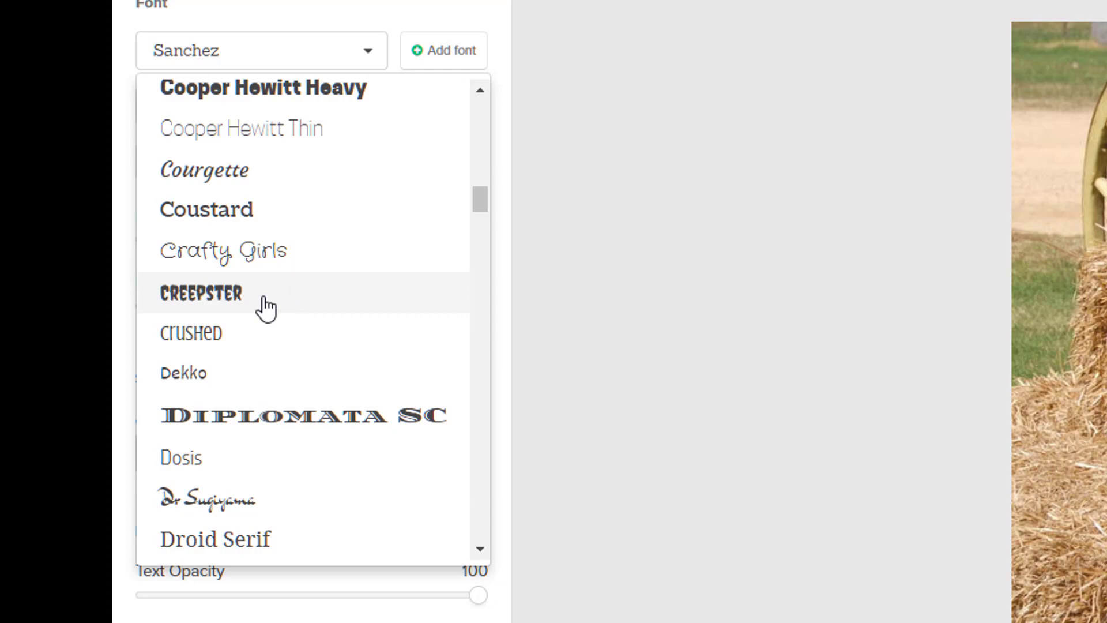
pyautogui.click(267, 307)
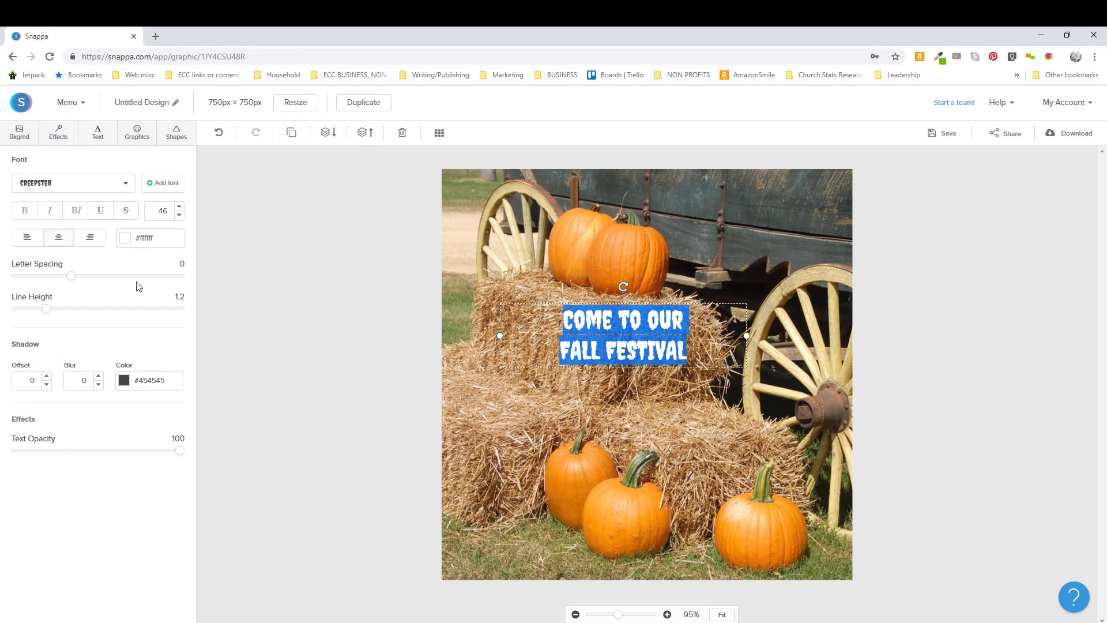
# Enlarge the Fall Festival text to font size 74
pyautogui.click(180, 206)
pyautogui.click(180, 206)
pyautogui.click(180, 206)
pyautogui.click(180, 206)
pyautogui.click(179, 206)
pyautogui.click(180, 206)
pyautogui.click(180, 206)
pyautogui.click(180, 206)
pyautogui.click(180, 206)
pyautogui.click(179, 206)
pyautogui.click(180, 207)
pyautogui.click(179, 207)
pyautogui.click(313, 364)
pyautogui.click(314, 364)
pyautogui.click(313, 365)
pyautogui.click(313, 364)
pyautogui.click(313, 365)
pyautogui.click(313, 364)
pyautogui.click(313, 364)
pyautogui.click(313, 365)
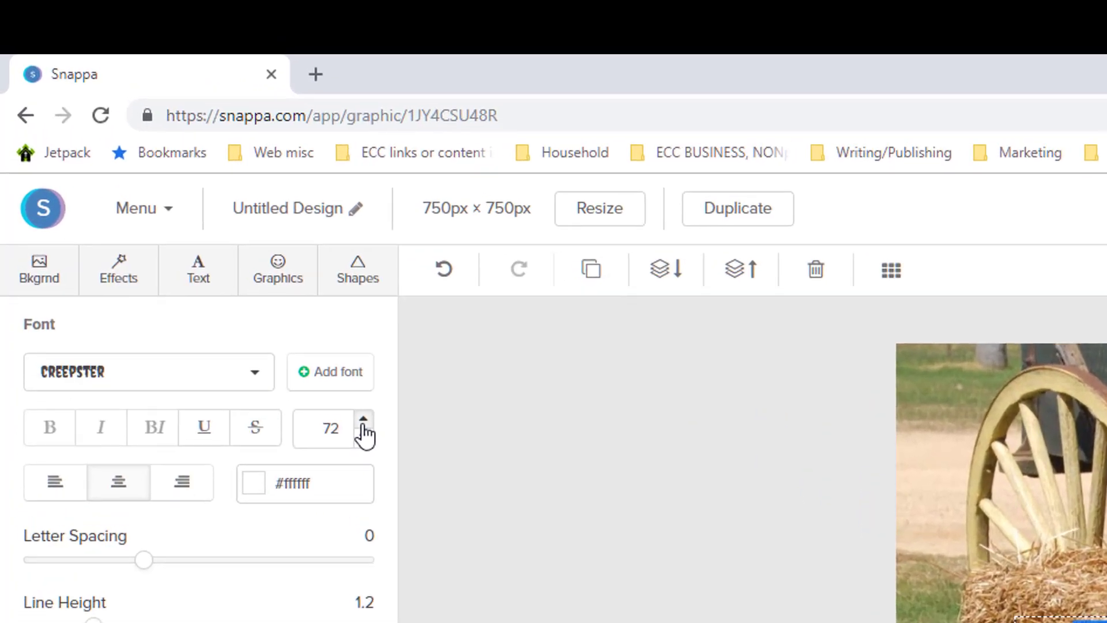
pyautogui.click(363, 425)
pyautogui.click(364, 426)
pyautogui.click(363, 426)
pyautogui.click(364, 426)
pyautogui.click(364, 426)
pyautogui.click(363, 426)
pyautogui.click(364, 425)
pyautogui.click(363, 426)
pyautogui.press('Escape')
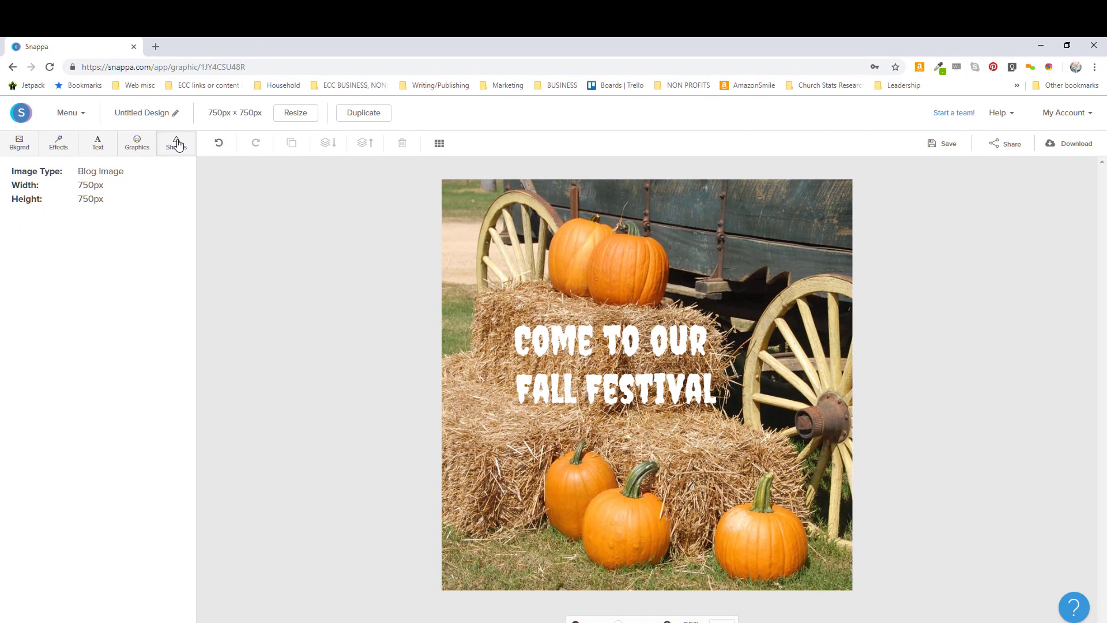
# Add a filled rectangle and size it into a full-width band across the canvas, just tall enough to cover the two text lines
pyautogui.click(178, 145)
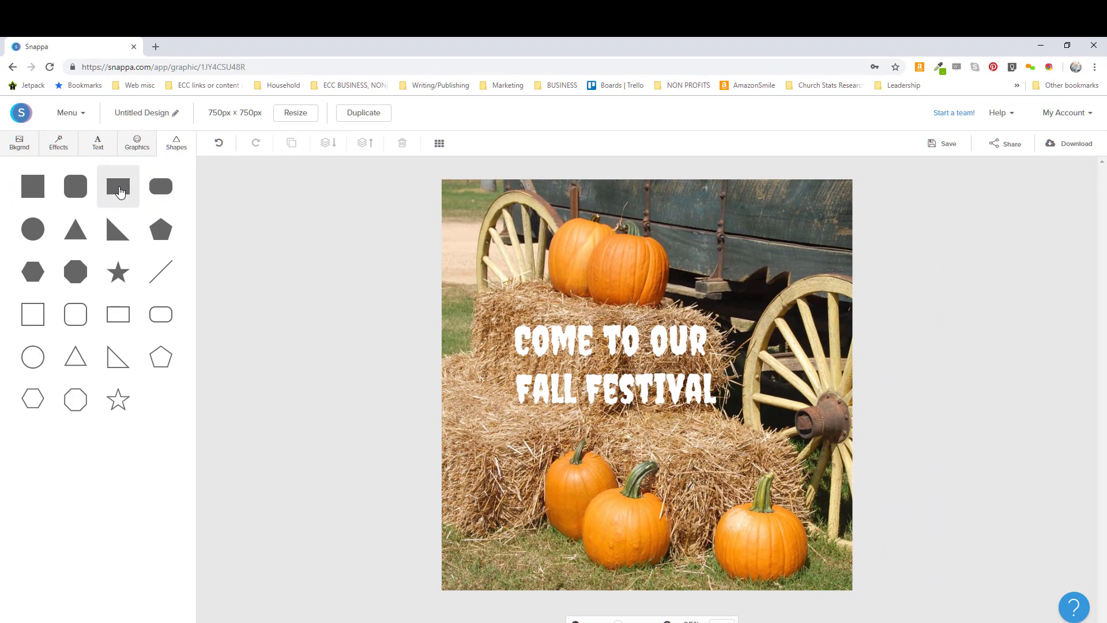
pyautogui.click(120, 190)
pyautogui.moveTo(631, 375); pyautogui.dragTo(501, 344)
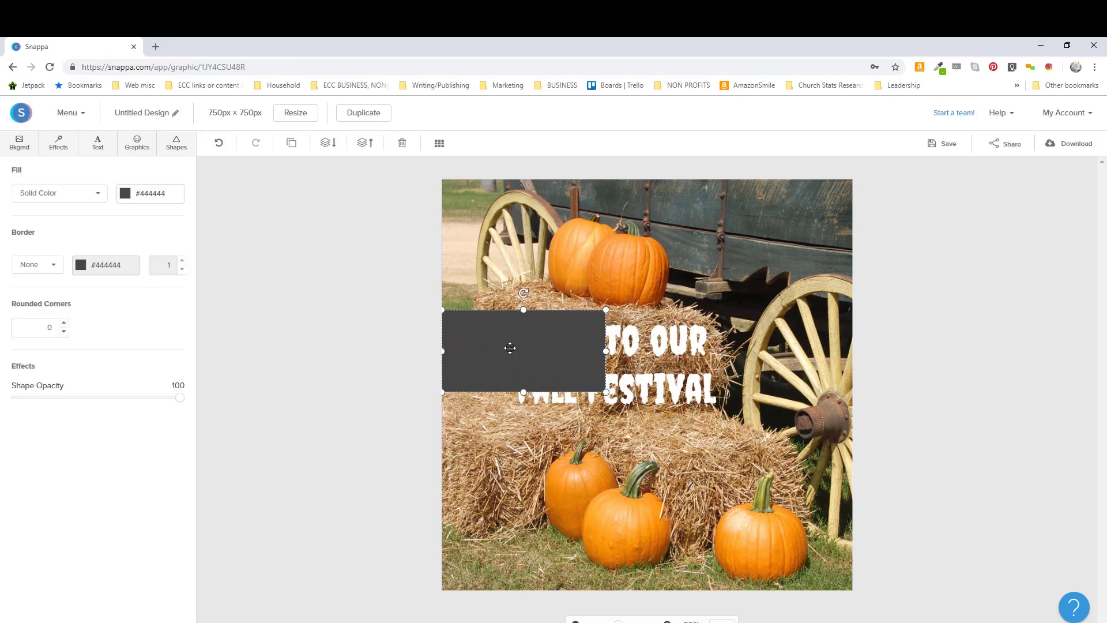
pyautogui.moveTo(606, 392); pyautogui.dragTo(851, 515)
pyautogui.moveTo(846, 402); pyautogui.dragTo(850, 404)
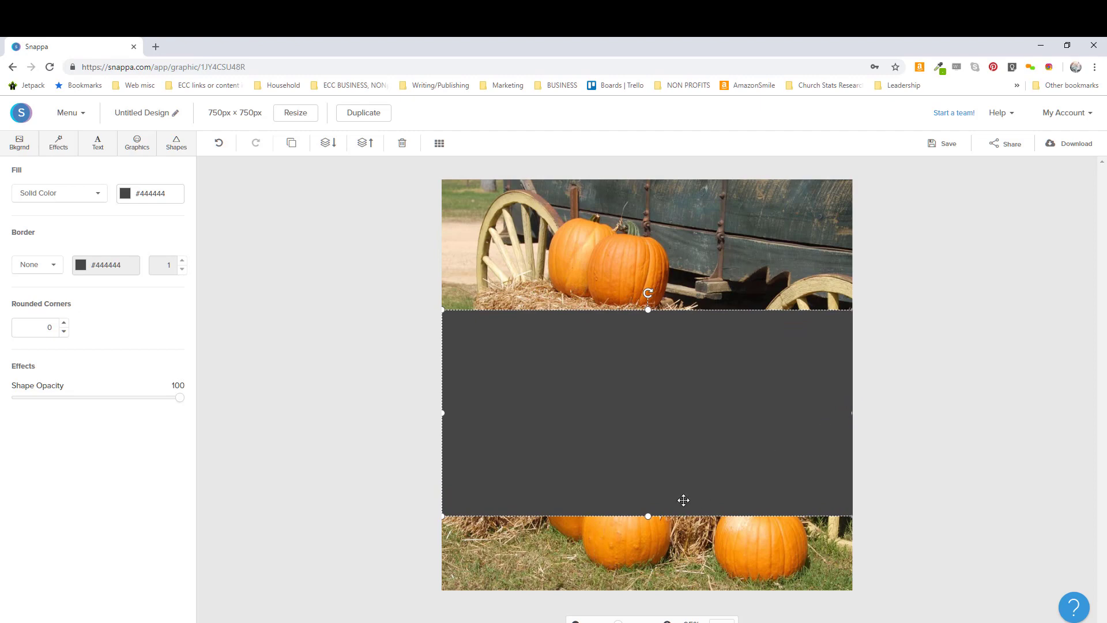
pyautogui.moveTo(647, 516); pyautogui.dragTo(649, 416)
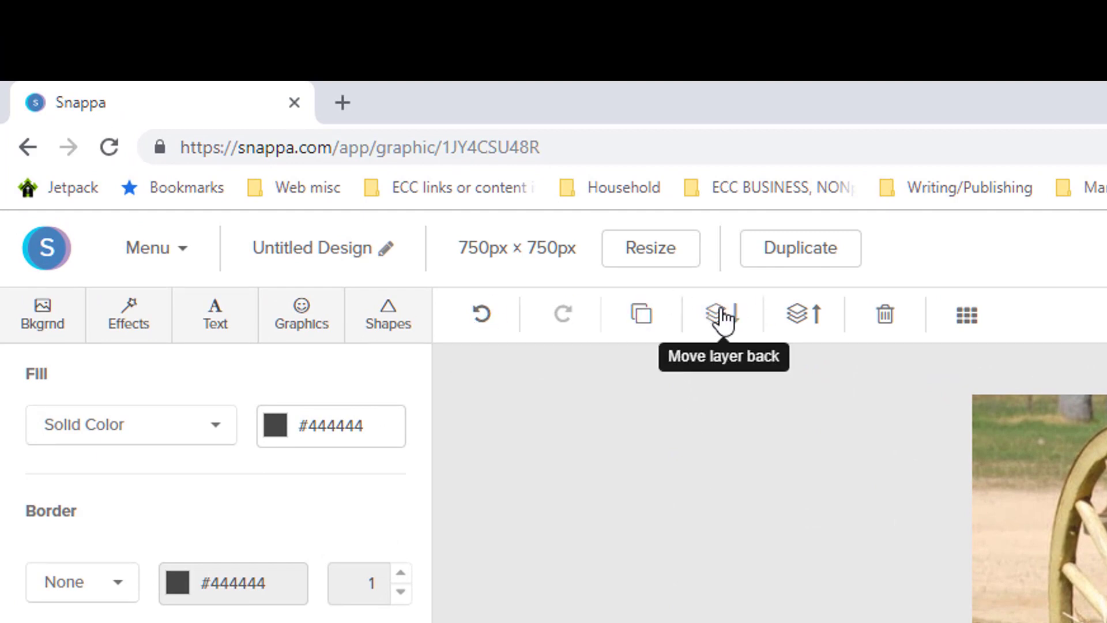
# Send the rectangle behind the text and move the text slightly left, centred vertically on the band
pyautogui.click(676, 445)
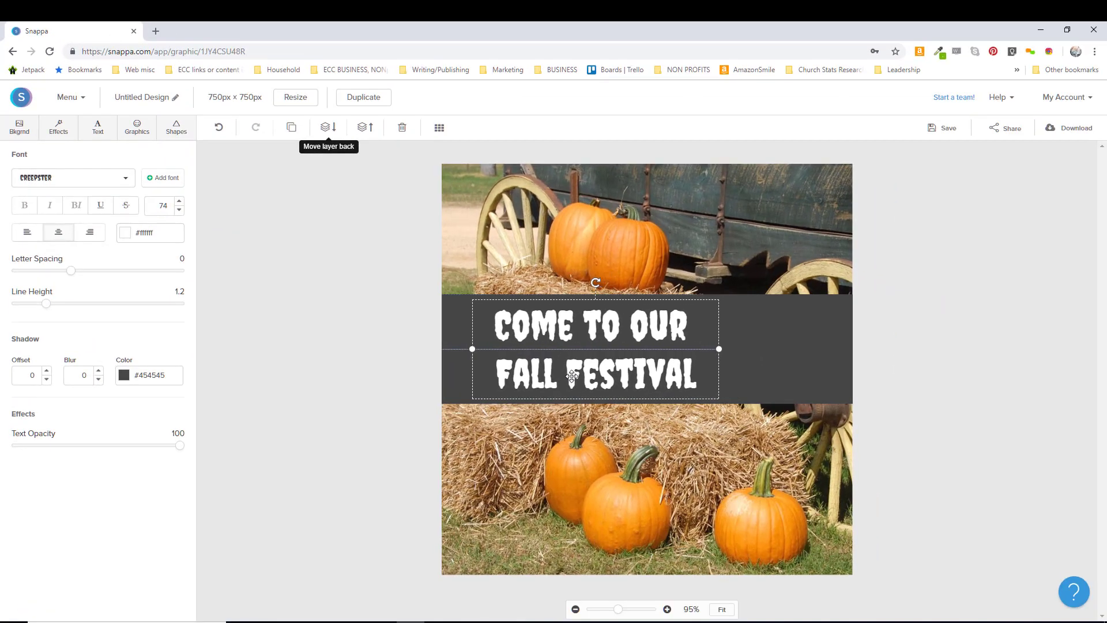
pyautogui.moveTo(571, 376); pyautogui.dragTo(571, 375)
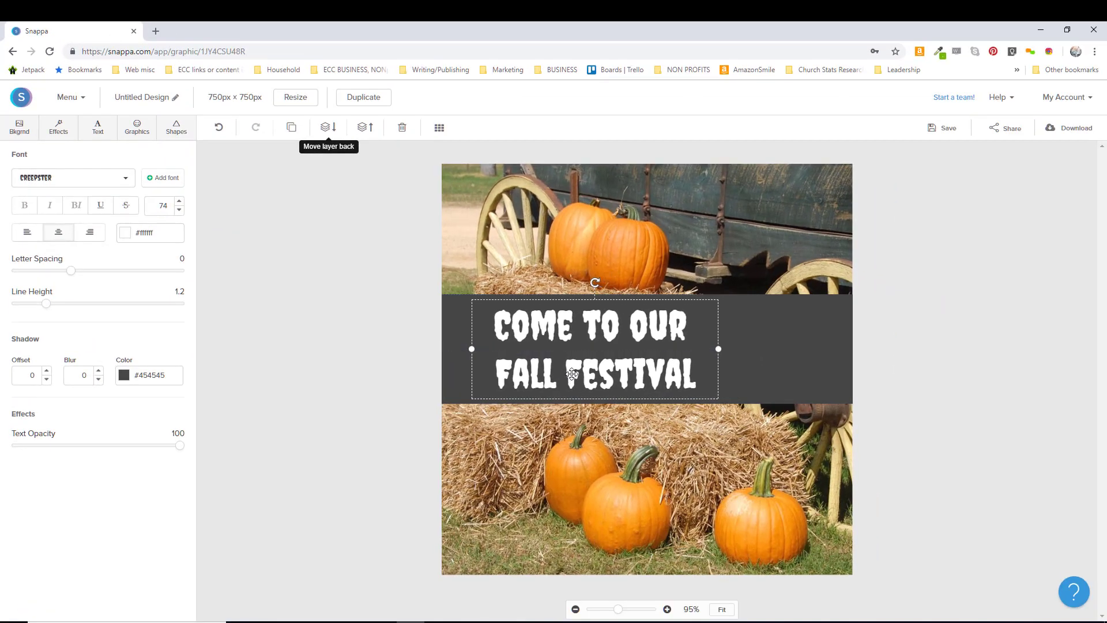
pyautogui.click(933, 473)
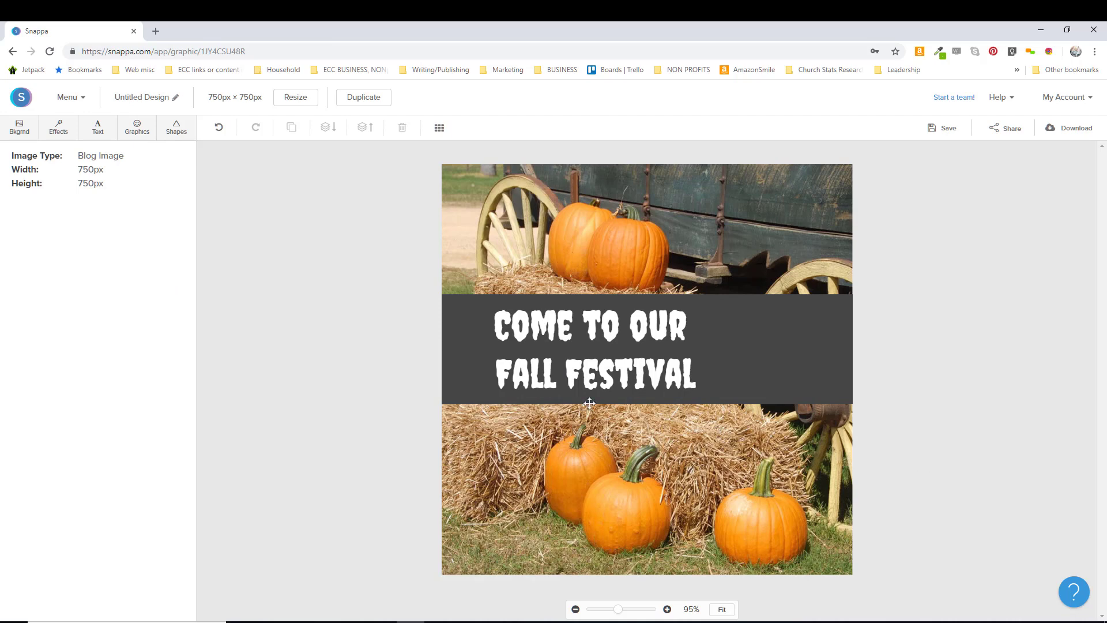
# Reduce the band's shape opacity to 72
pyautogui.click(460, 358)
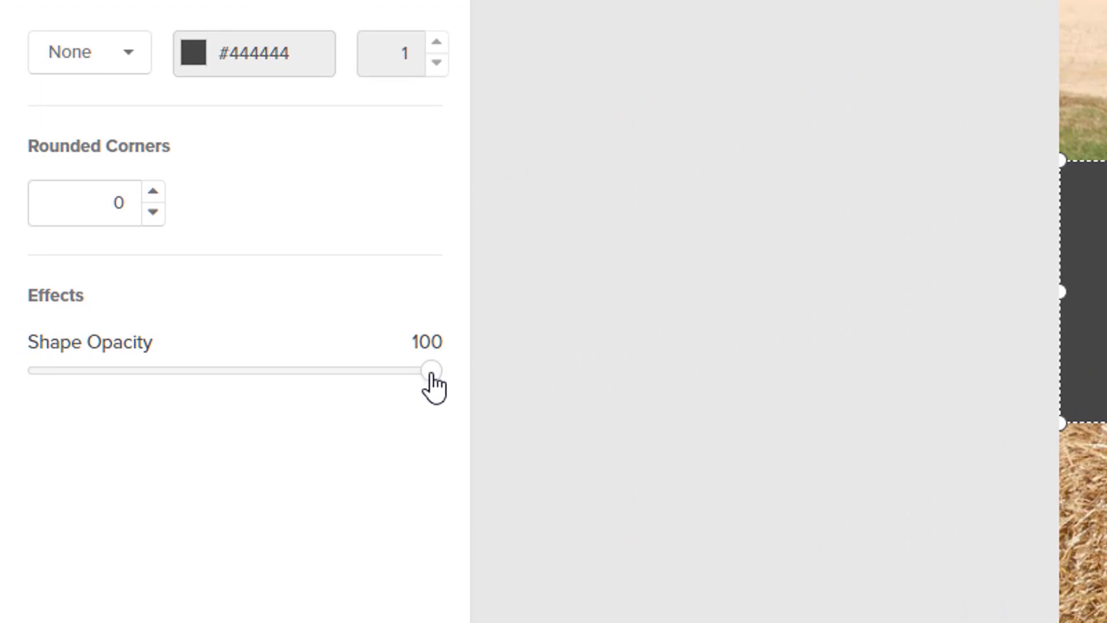
pyautogui.moveTo(432, 375); pyautogui.dragTo(325, 375)
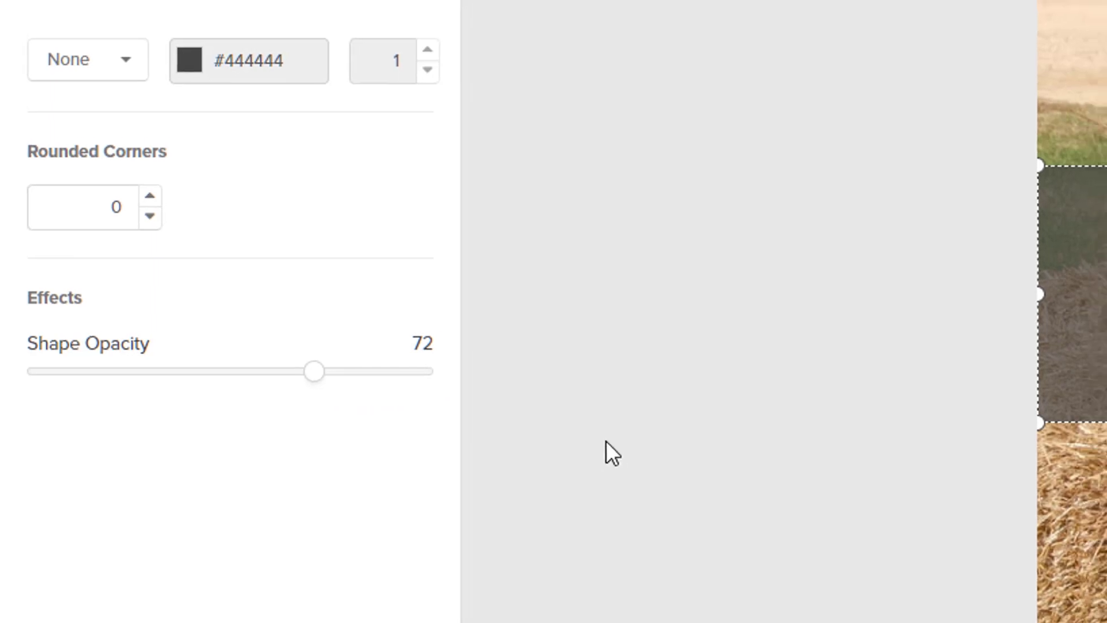
pyautogui.click(606, 442)
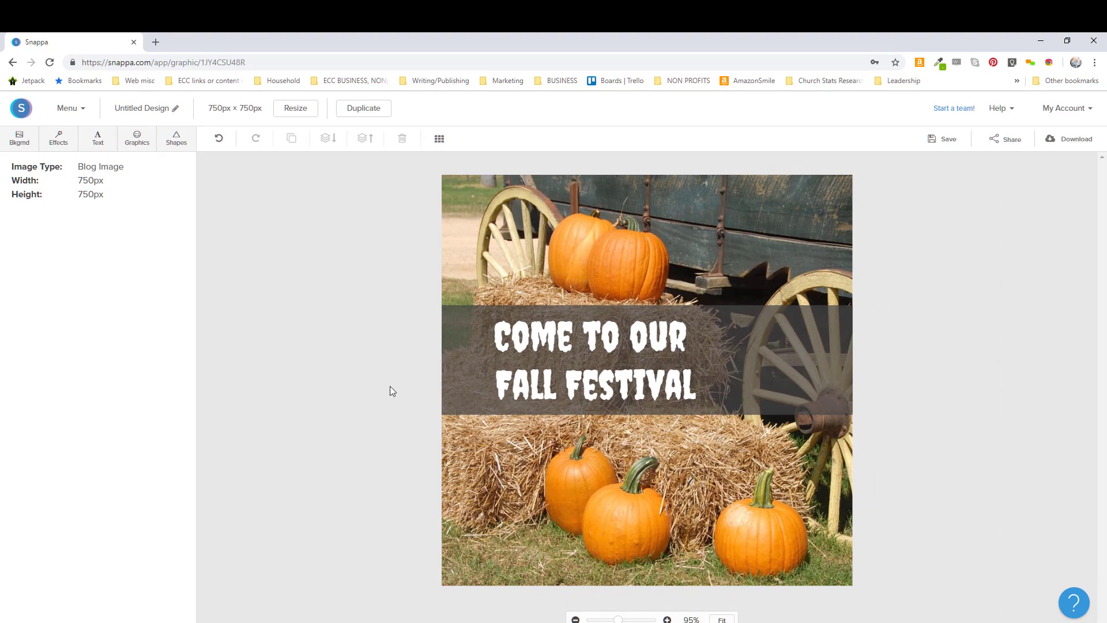
# Set the band's fill to the popular orange-red colour #fc6e51
pyautogui.click(448, 411)
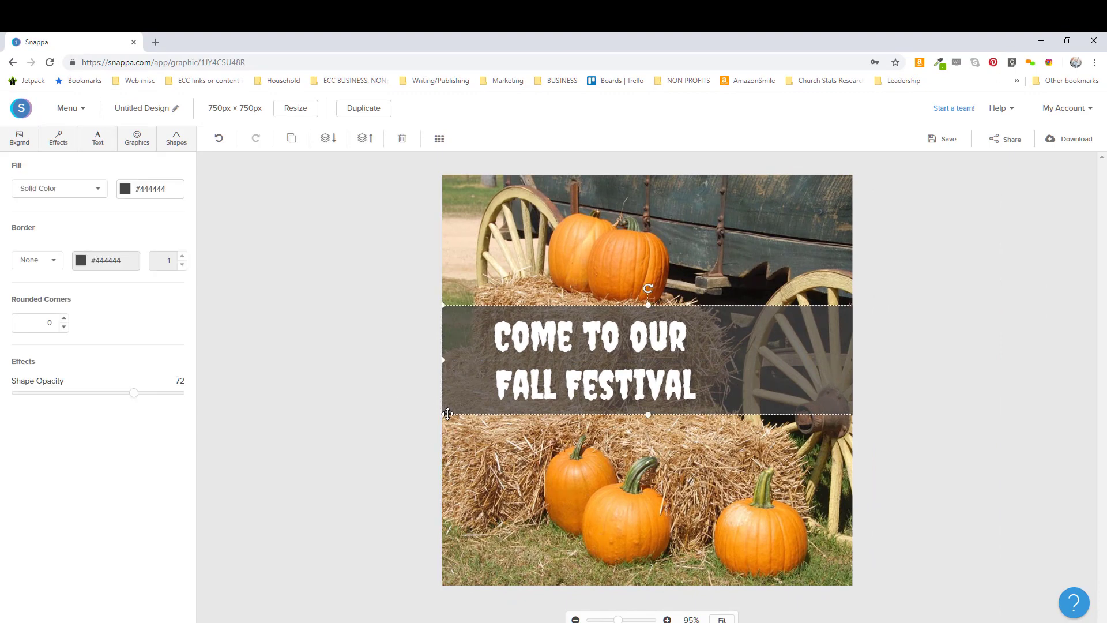
pyautogui.click(126, 189)
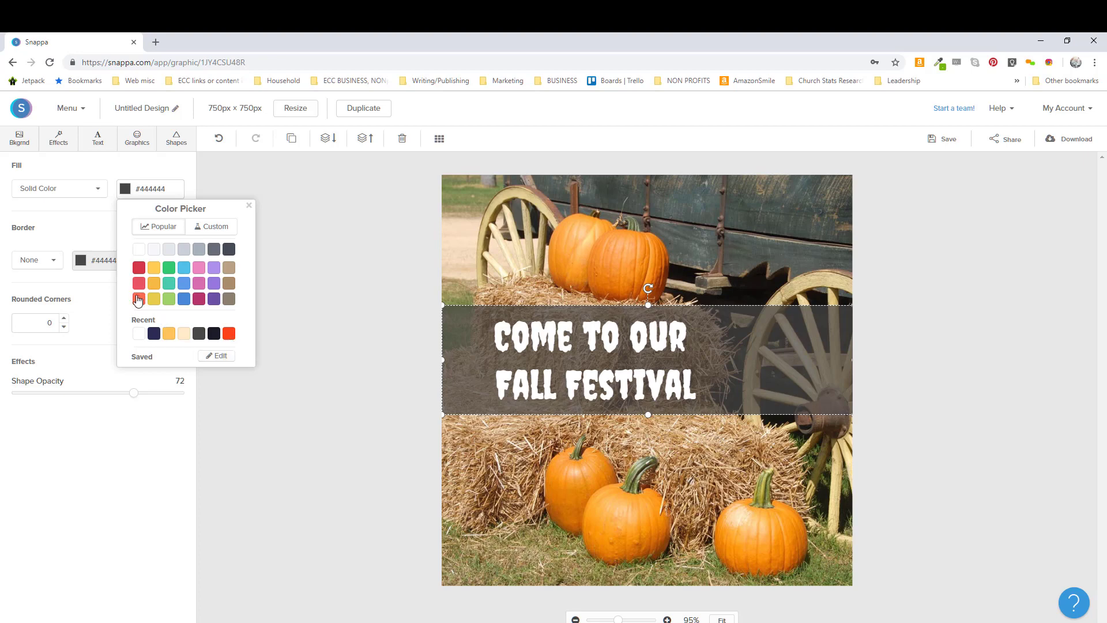
pyautogui.click(139, 299)
pyautogui.click(285, 392)
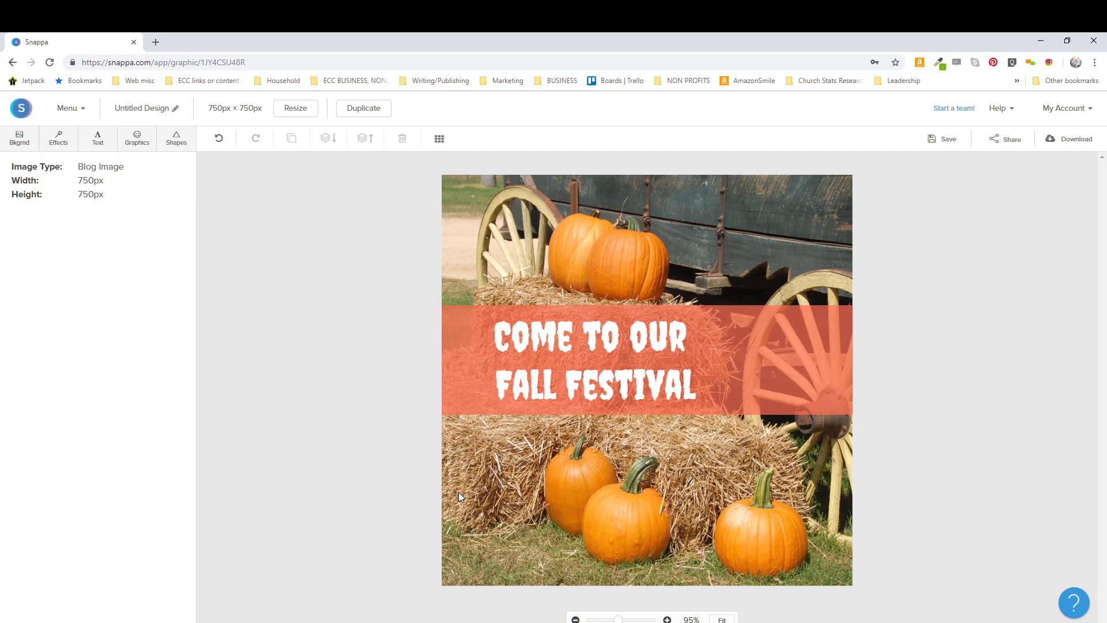
# Recolour the band green, trying #a0d468 and #2ecc71 before mixing a custom muted green of about #568c3d
pyautogui.click(458, 366)
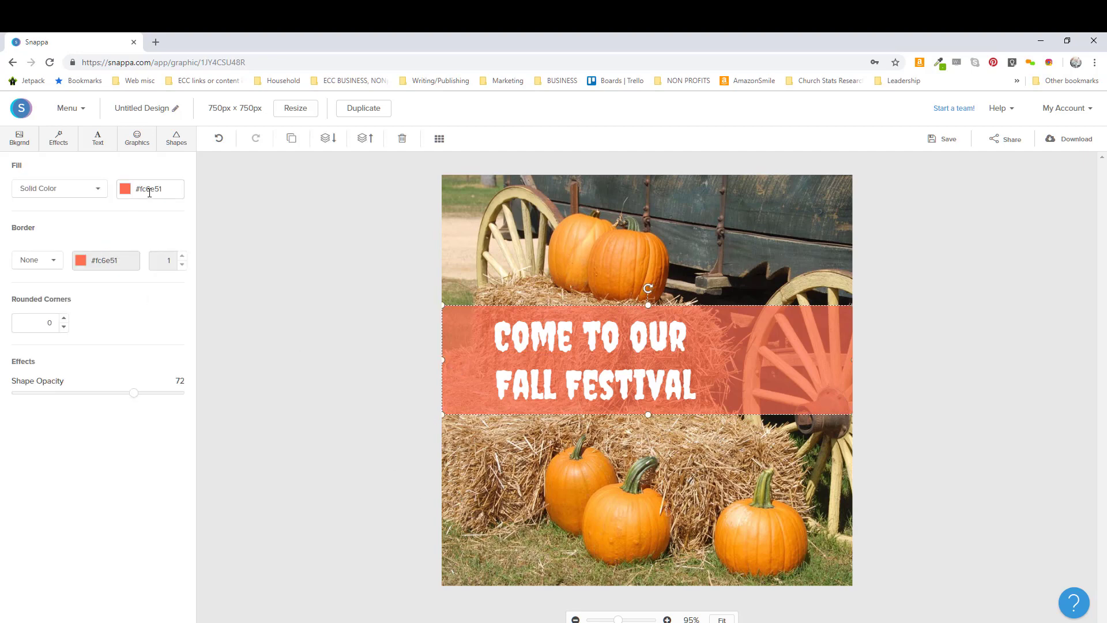
pyautogui.click(150, 192)
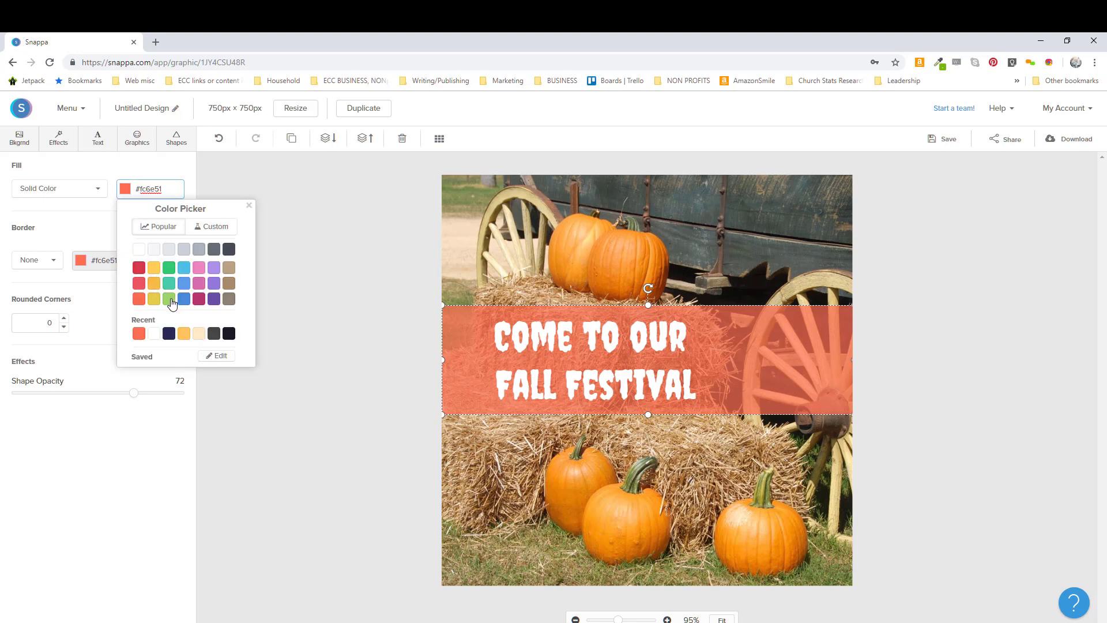
pyautogui.click(170, 300)
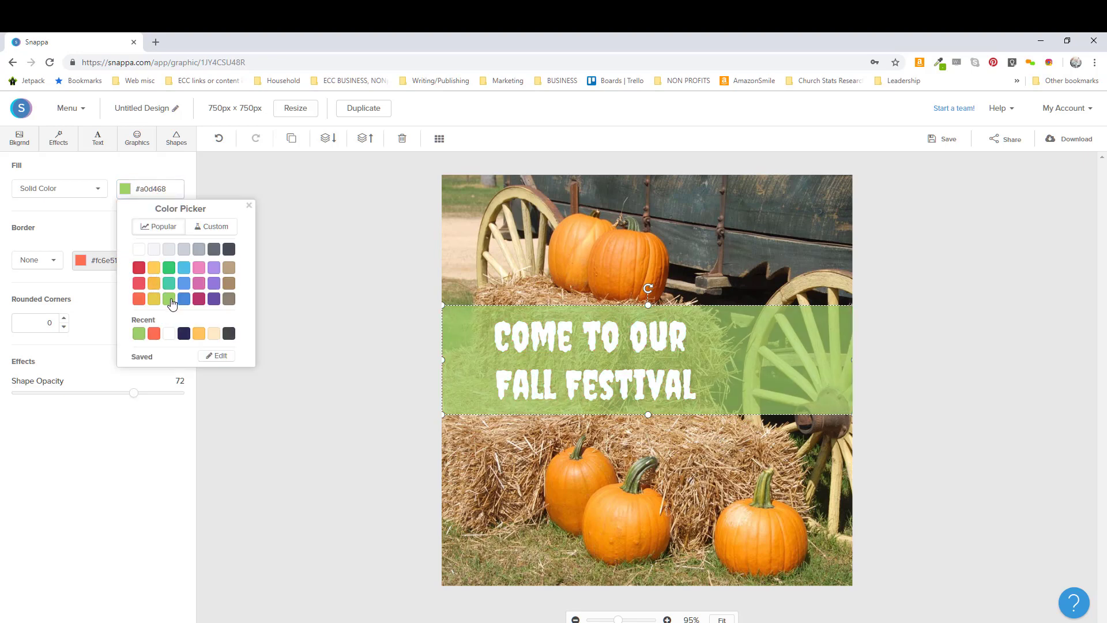
pyautogui.click(168, 268)
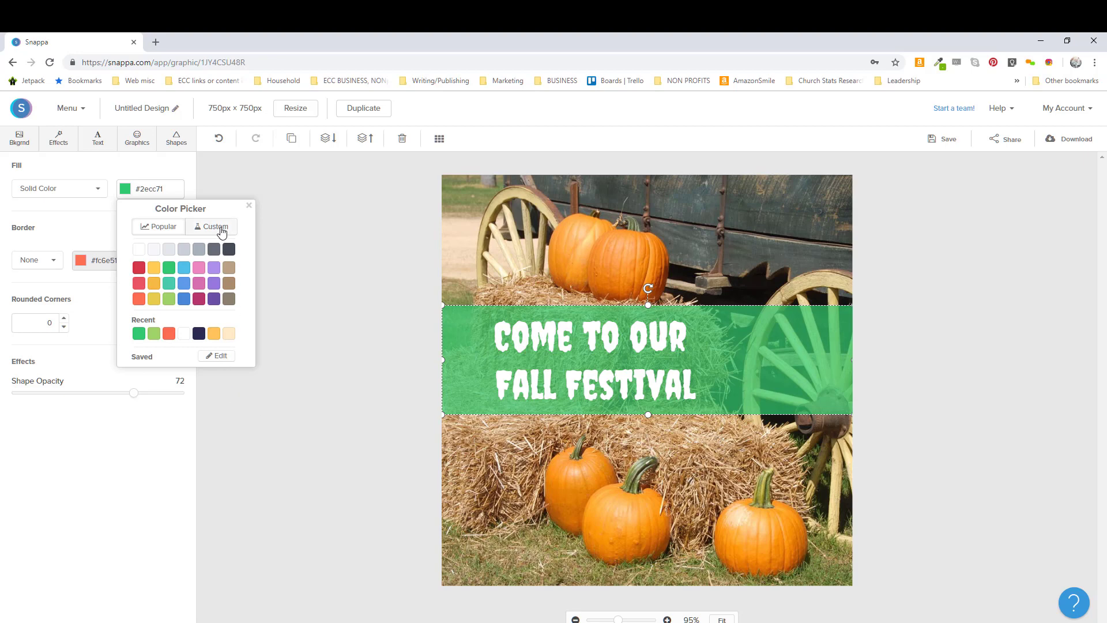
pyautogui.click(222, 231)
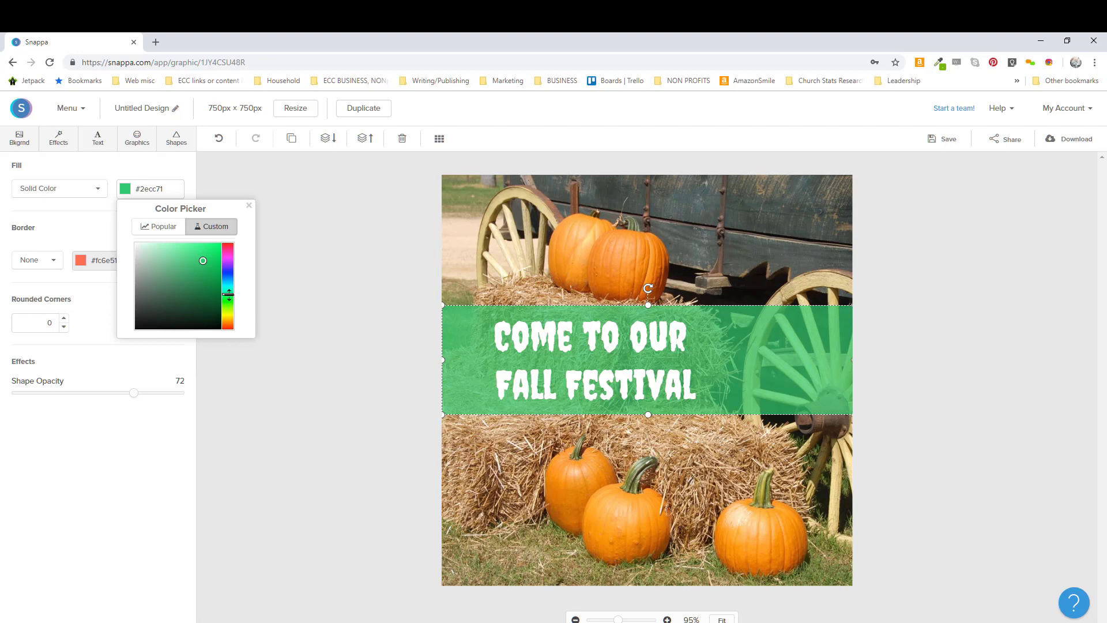
pyautogui.moveTo(228, 297); pyautogui.dragTo(228, 305)
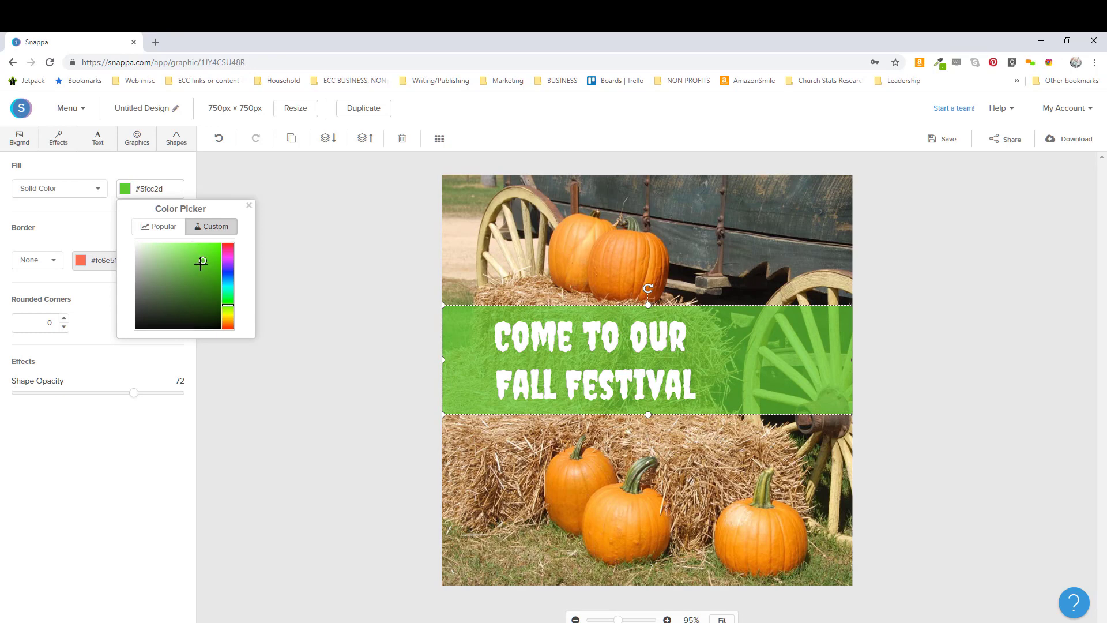
pyautogui.moveTo(204, 263); pyautogui.dragTo(183, 282)
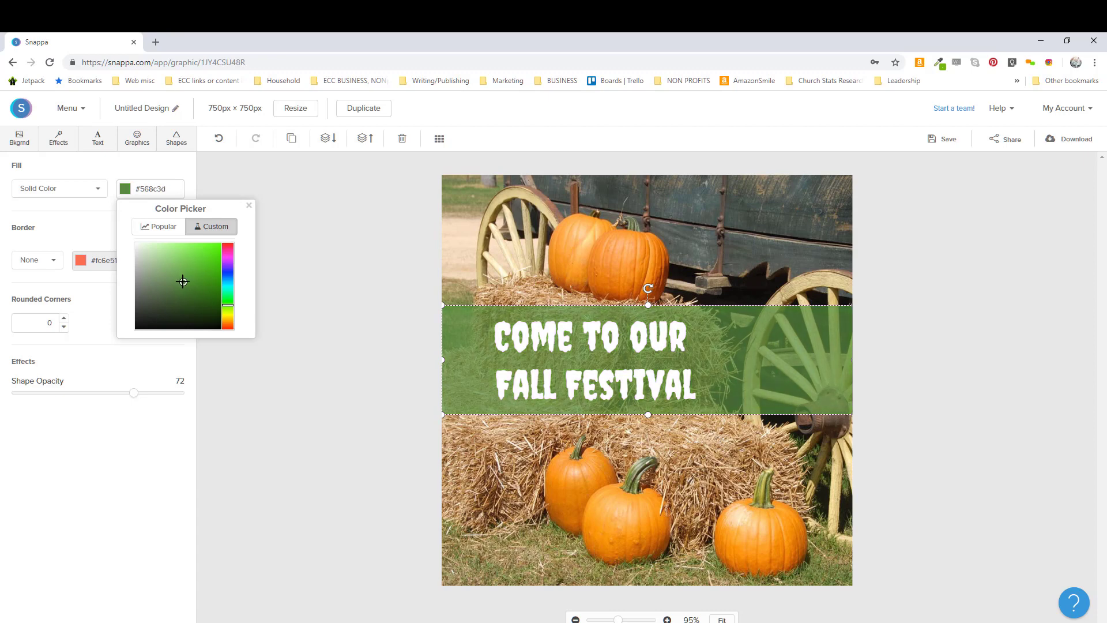
pyautogui.moveTo(183, 283); pyautogui.dragTo(183, 284)
pyautogui.click(249, 206)
pyautogui.click(360, 353)
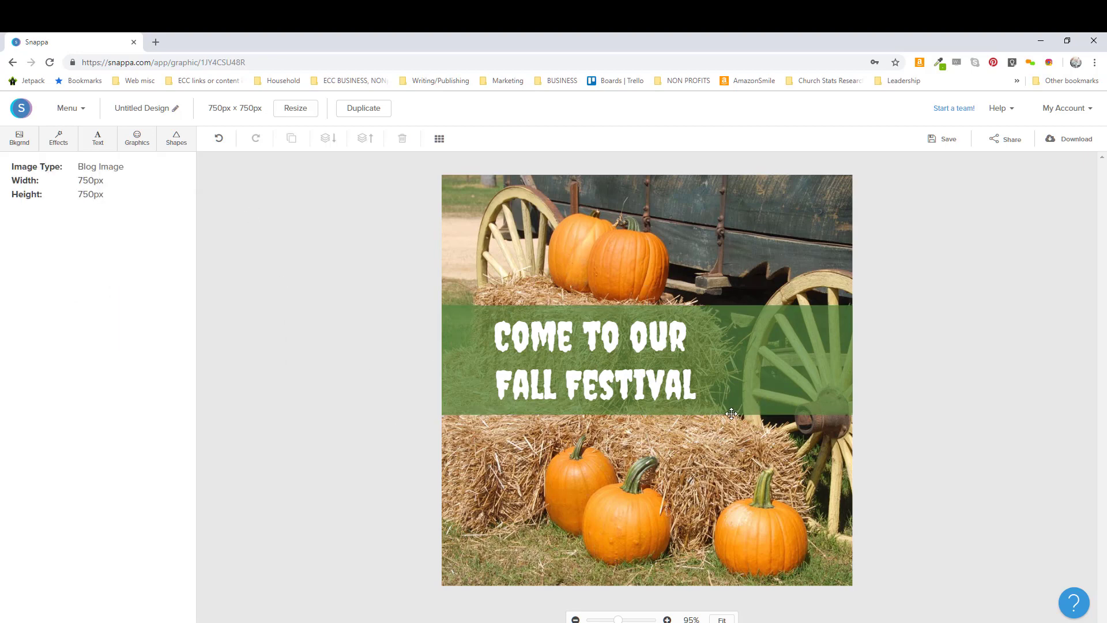
# Move the Fall Festival text left along the band, close to the canvas's left edge
pyautogui.moveTo(604, 390); pyautogui.dragTo(579, 389)
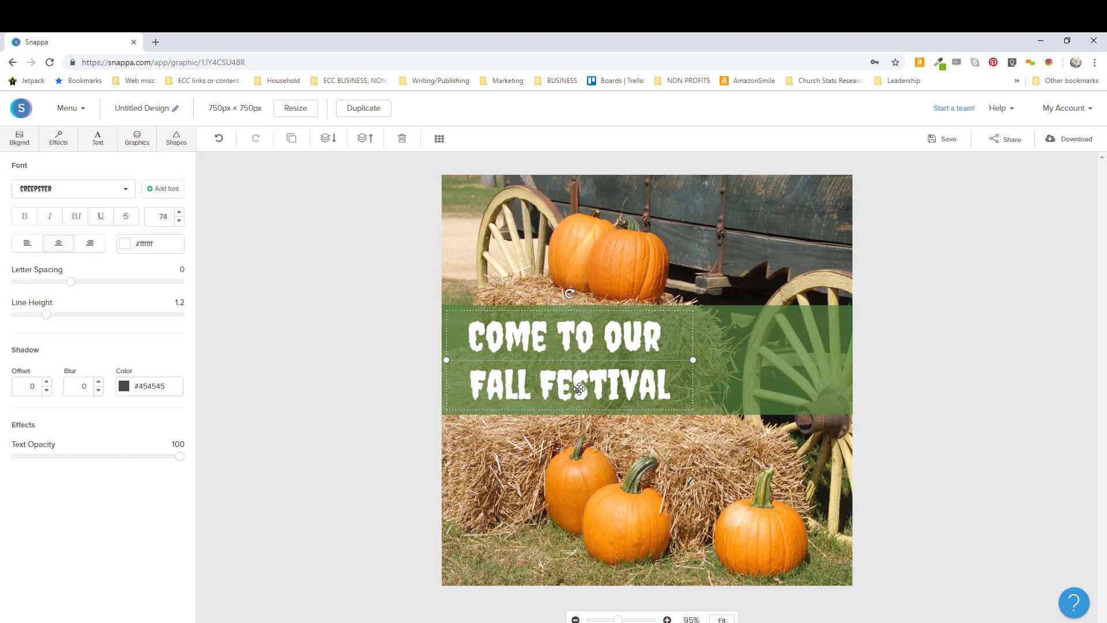
pyautogui.click(960, 510)
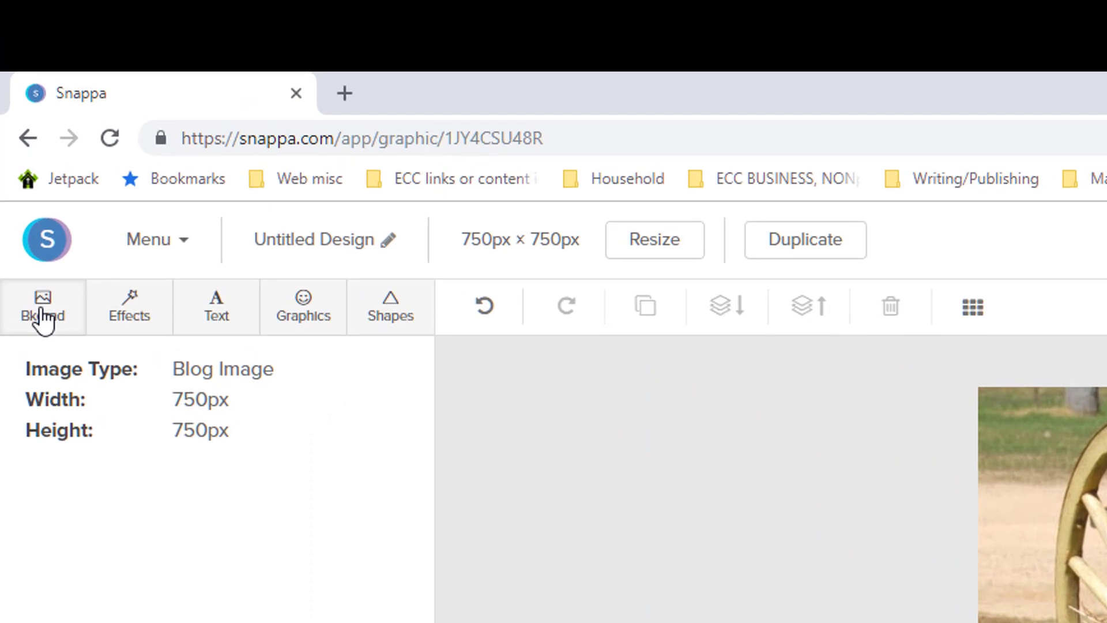
# Replace the photo background with a solid custom orange, #db7a39
pyautogui.click(19, 141)
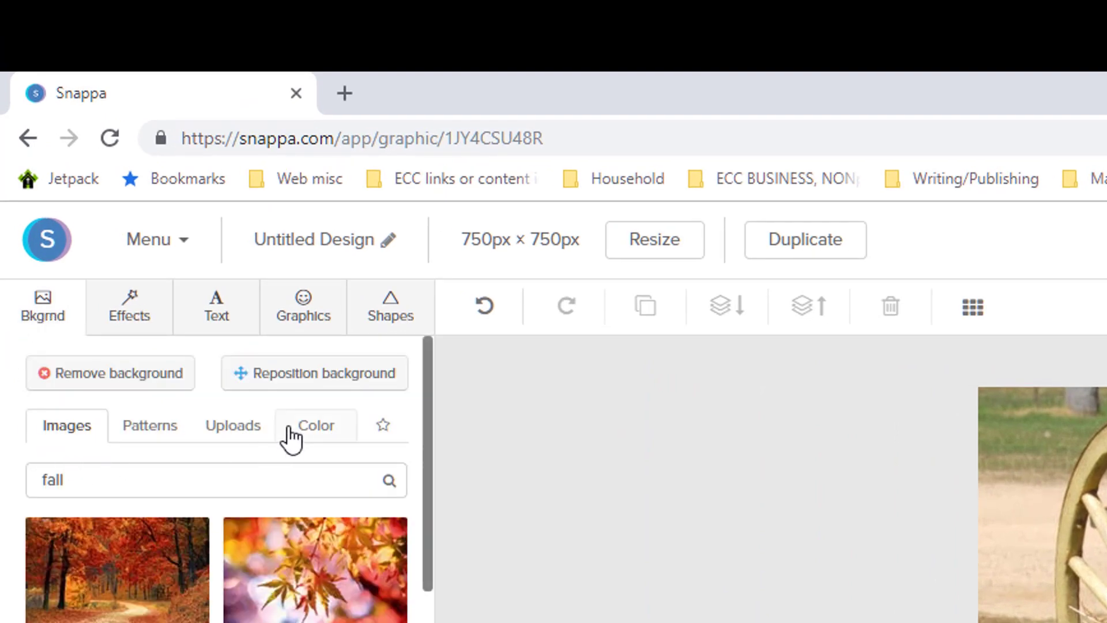
pyautogui.click(323, 442)
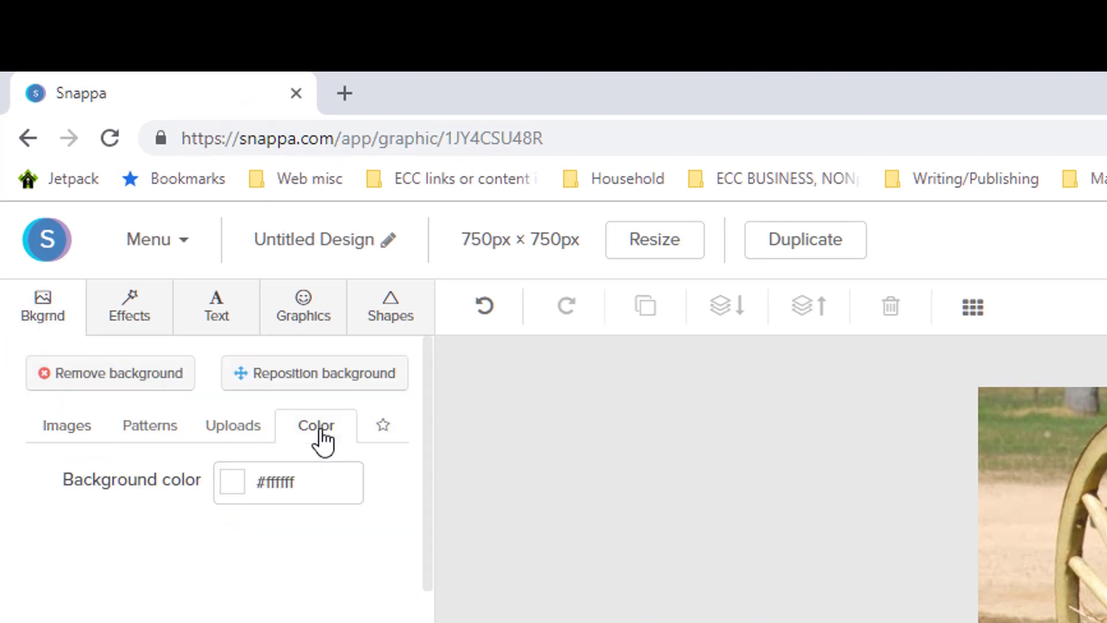
pyautogui.click(239, 499)
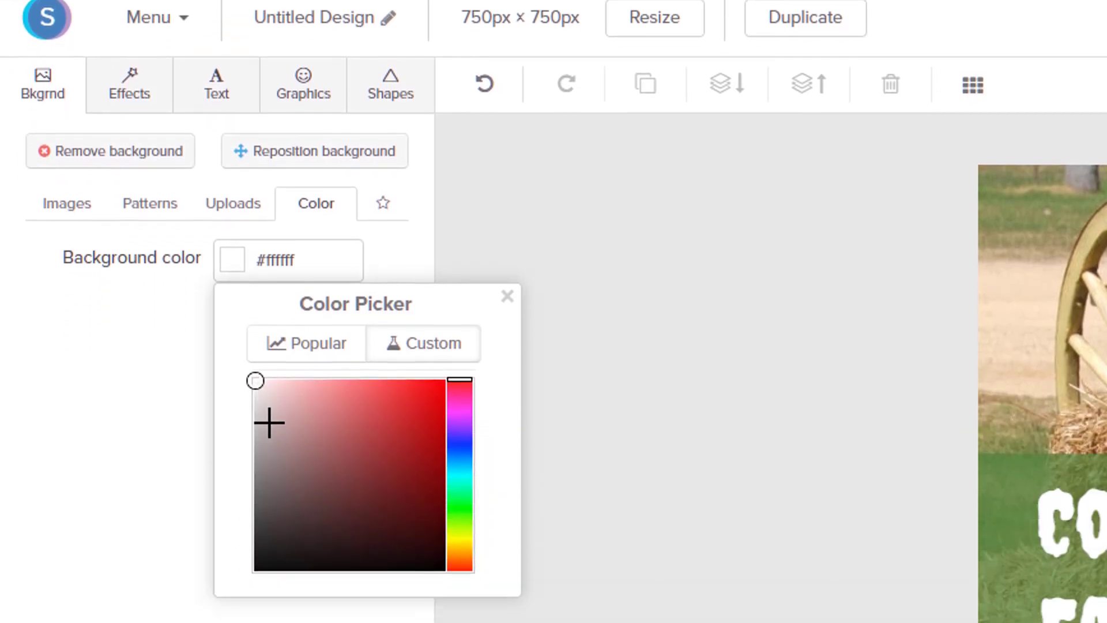
pyautogui.click(458, 545)
pyautogui.click(259, 367)
pyautogui.moveTo(302, 380); pyautogui.dragTo(398, 393)
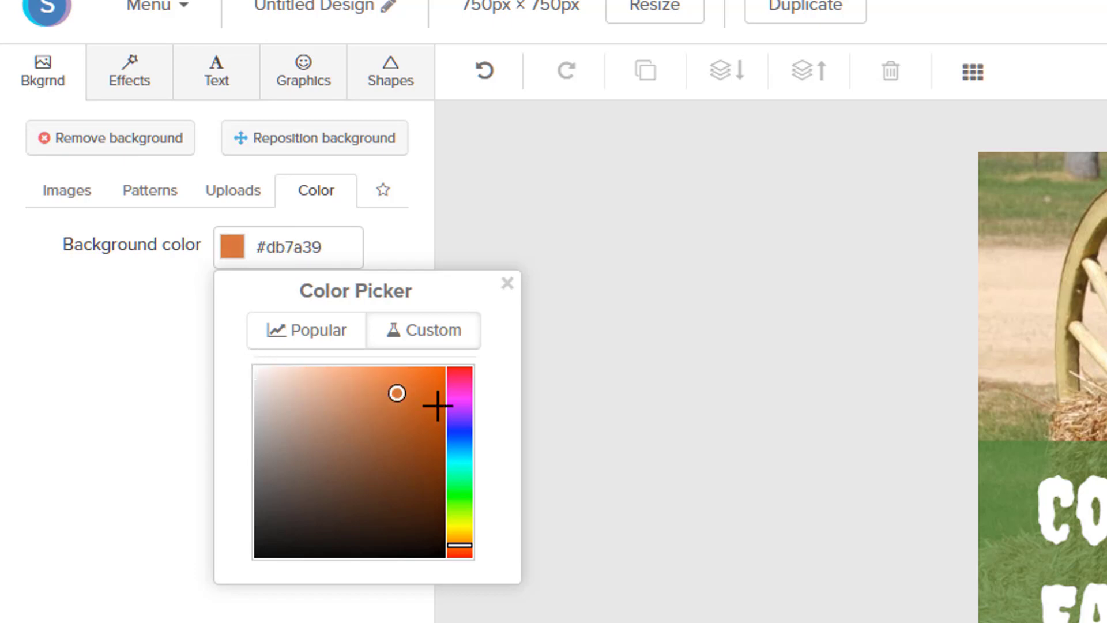
pyautogui.click(659, 497)
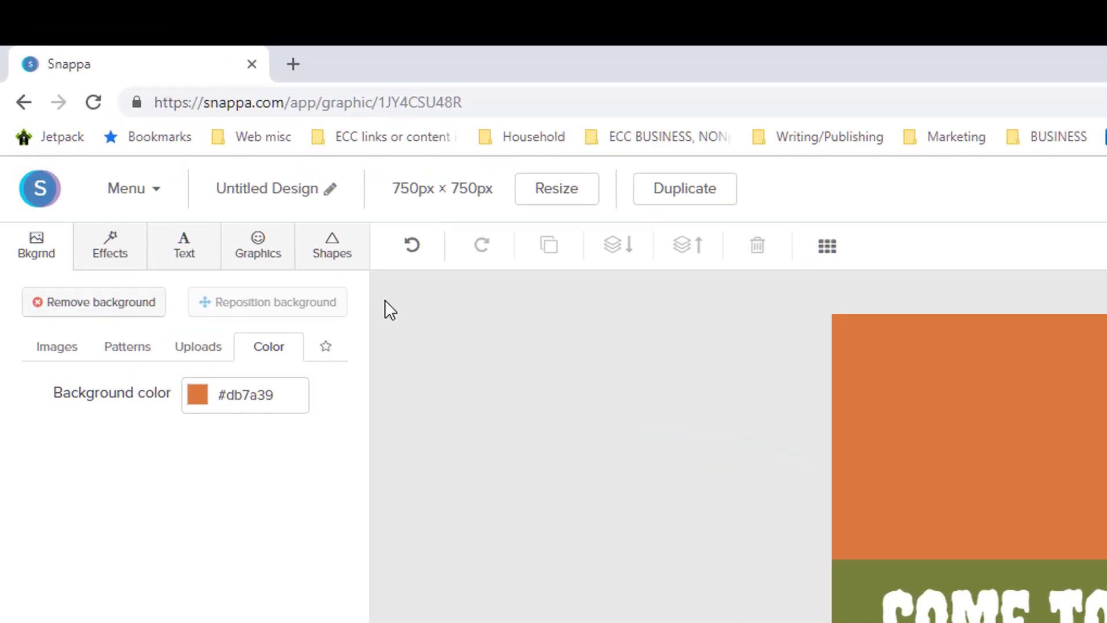
# Search the graphics for "Fall", add the solid black maple leaf and place it across the lower edge of the green band, beside the text
pyautogui.click(278, 271)
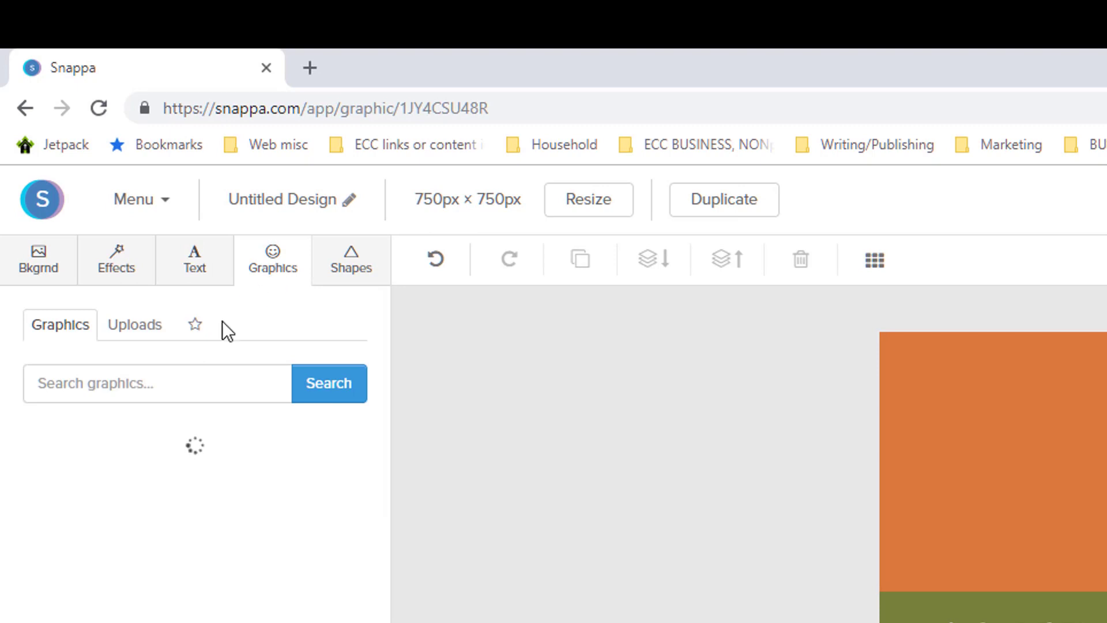
pyautogui.click(159, 383)
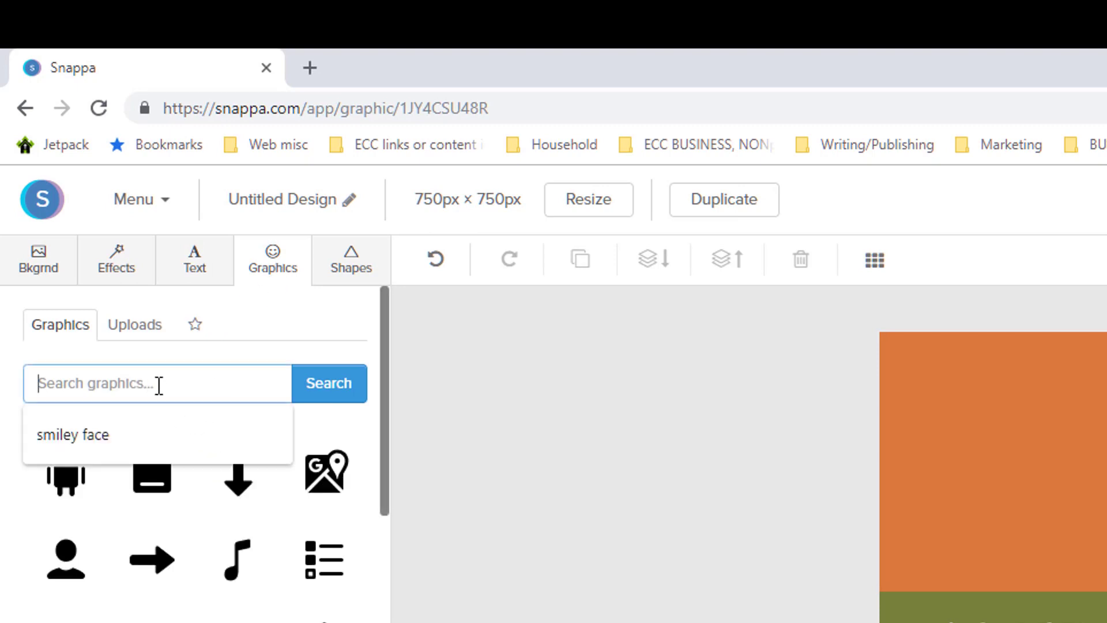
pyautogui.write('Fall')
pyautogui.press('Return')
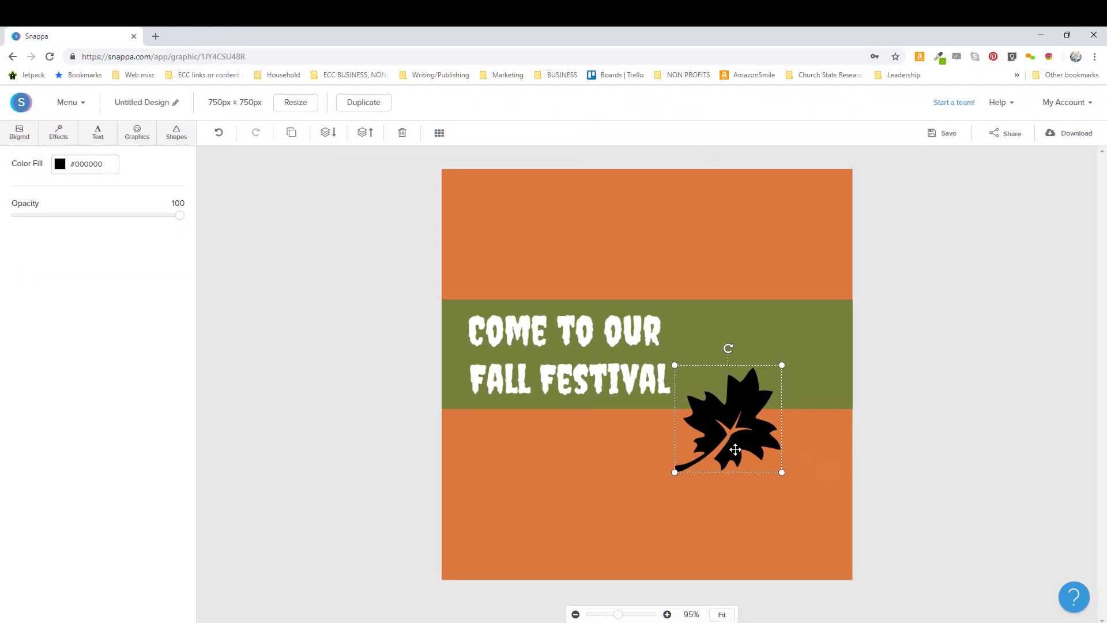
pyautogui.moveTo(735, 450); pyautogui.dragTo(783, 442)
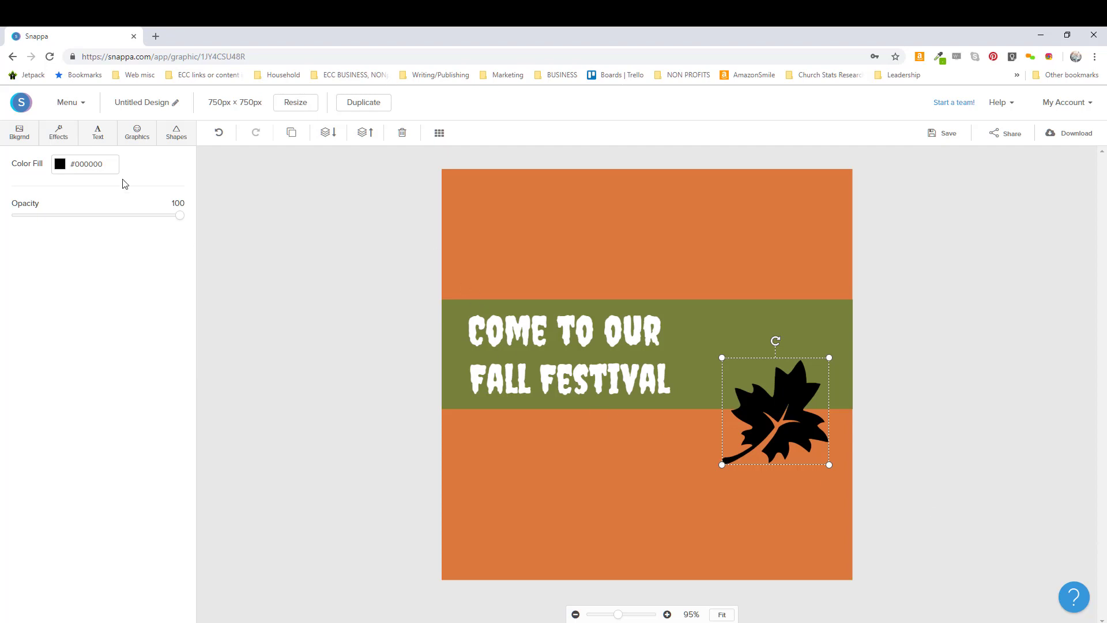
# Fill the leaf with the popular yellow #ffce54 and move it slightly left and up, closer to the text
pyautogui.click(83, 163)
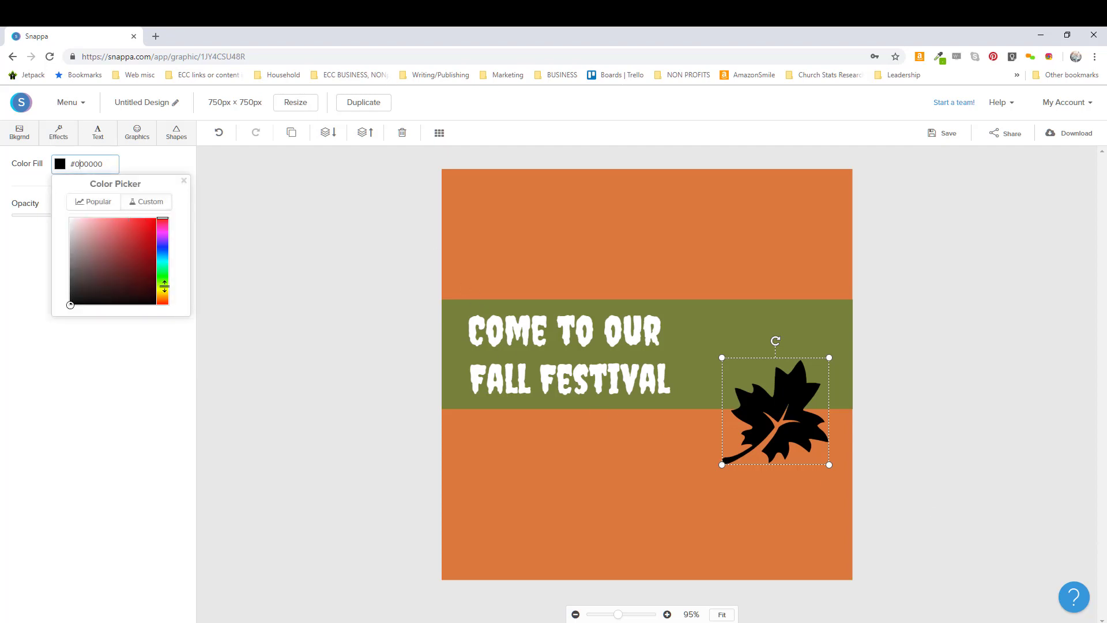
pyautogui.click(94, 201)
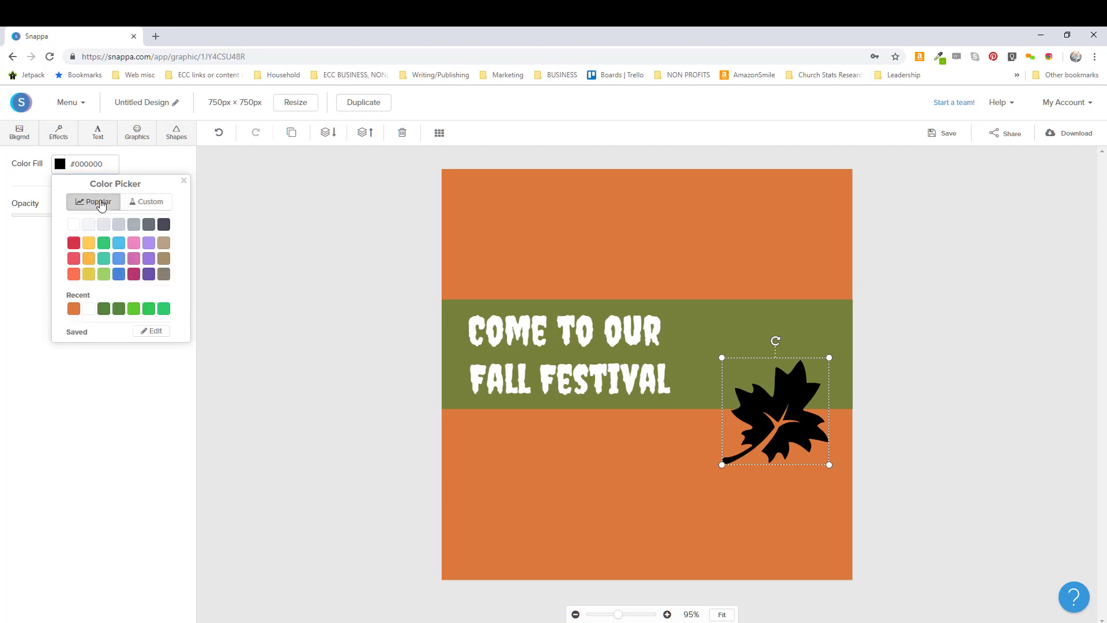
pyautogui.click(87, 249)
pyautogui.click(207, 413)
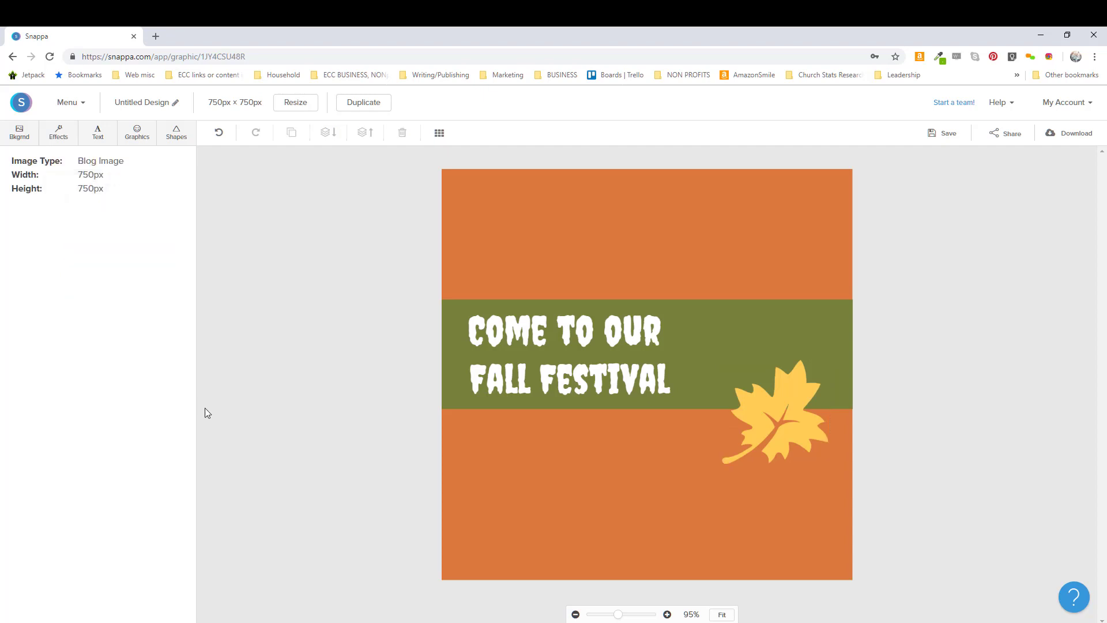
pyautogui.click(806, 423)
pyautogui.moveTo(807, 424); pyautogui.dragTo(785, 415)
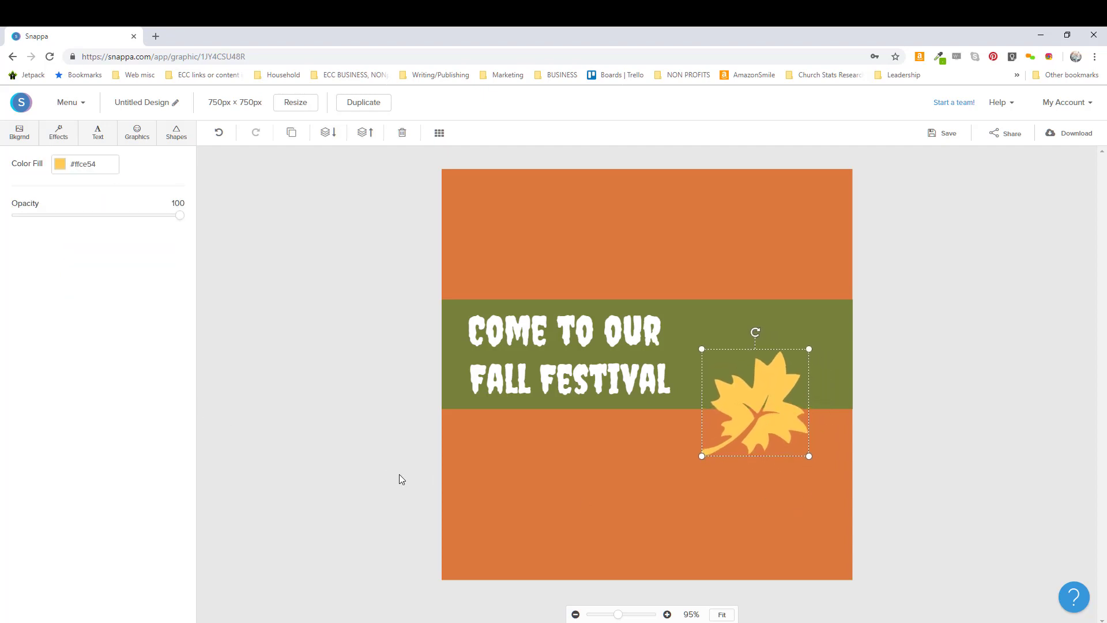
pyautogui.click(137, 132)
pyautogui.scroll(-10, 109, 460)
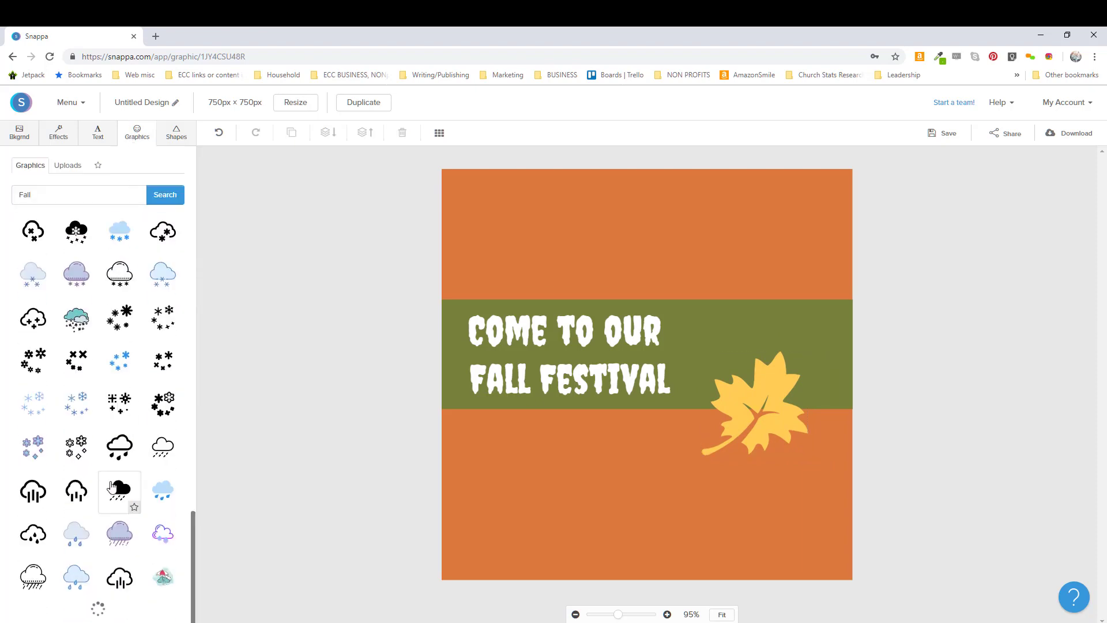
pyautogui.scroll(5, 111, 494)
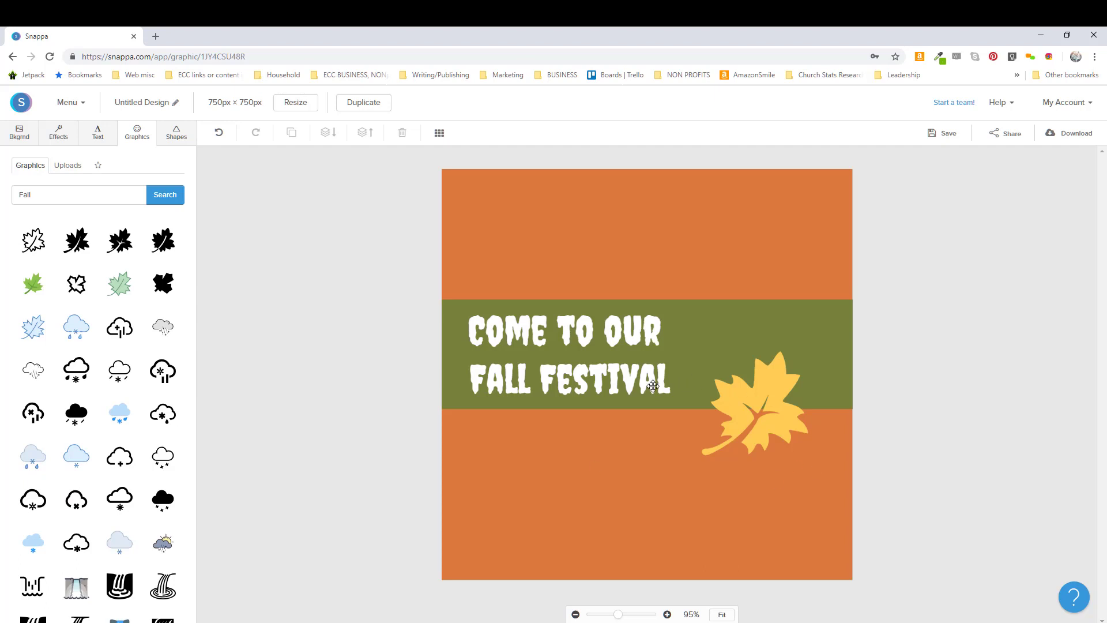
# Shift the Fall Festival text slightly right and change its font to Crushed
pyautogui.moveTo(637, 386); pyautogui.dragTo(647, 386)
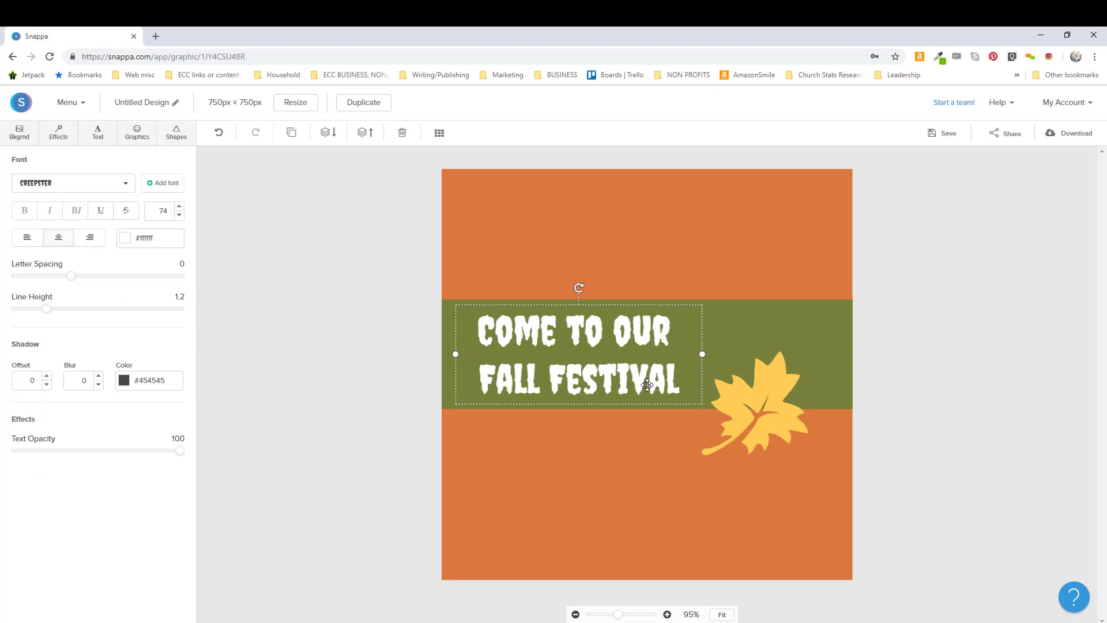
pyautogui.doubleClick(648, 385)
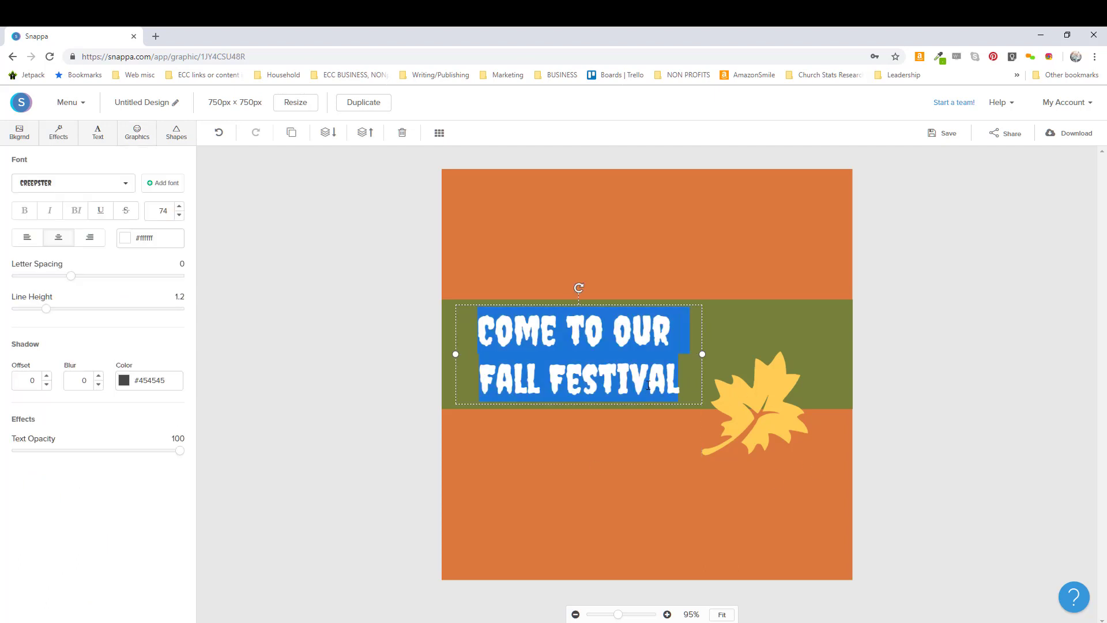
pyautogui.click(127, 184)
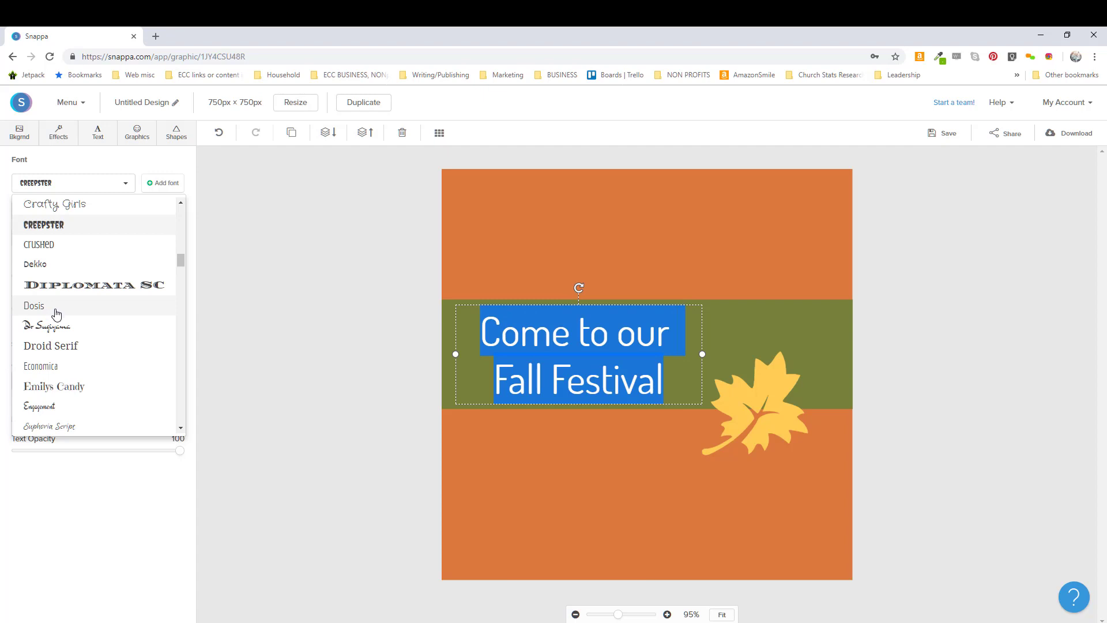
pyautogui.click(580, 487)
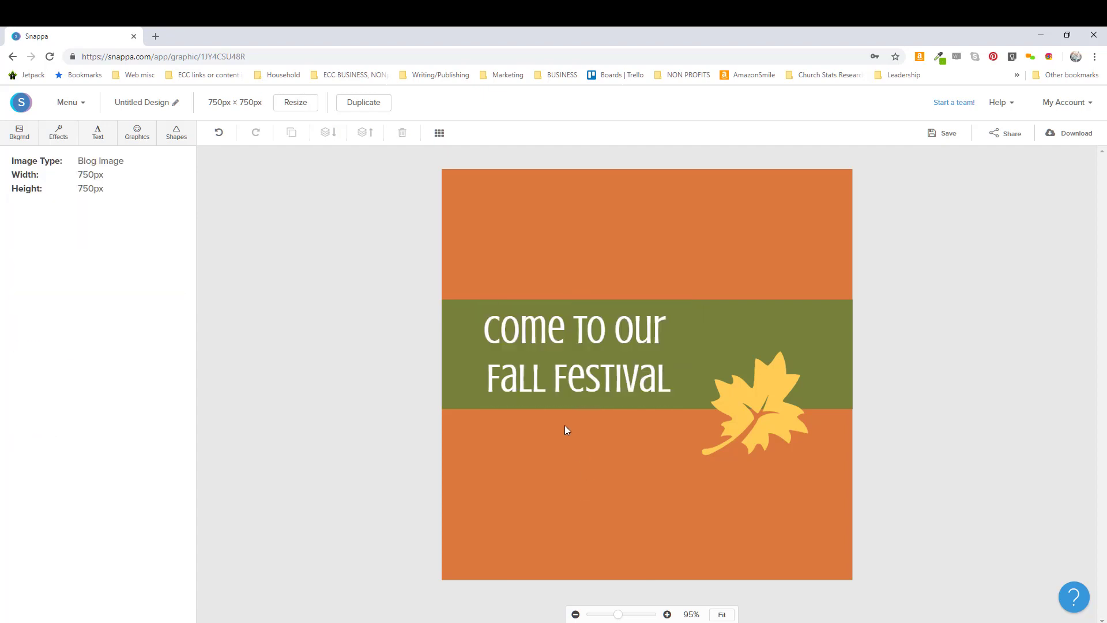
# Set the Fall Festival text's letter spacing to 3 and try out its line height
pyautogui.click(558, 379)
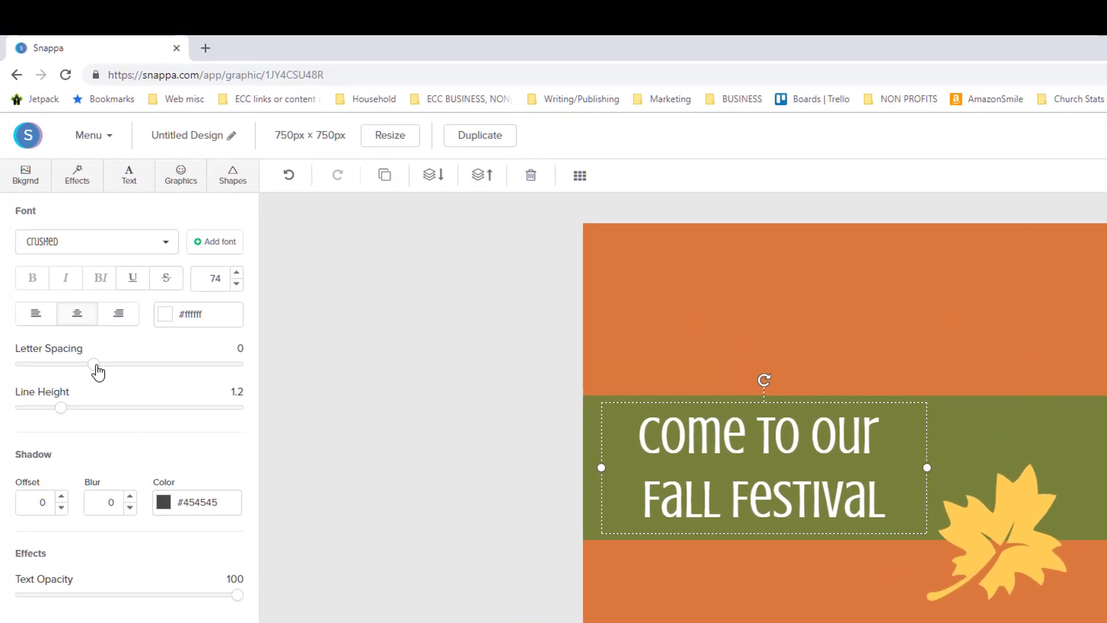
pyautogui.moveTo(99, 372); pyautogui.dragTo(116, 372)
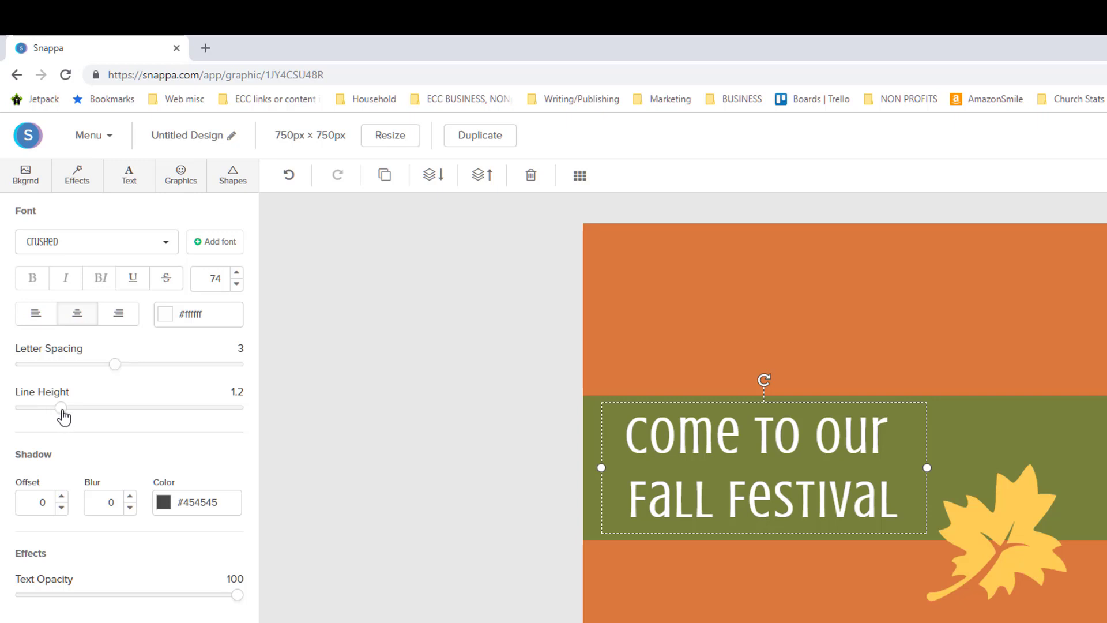
pyautogui.moveTo(63, 410)
pyautogui.mouseDown()
pyautogui.moveTo(79, 410)
pyautogui.moveTo(34, 410)
pyautogui.moveTo(50, 413)
pyautogui.mouseUp()
# Add a shadow to the Fall Festival text by raising the shadow offset to 6
pyautogui.click(61, 497)
pyautogui.click(61, 497)
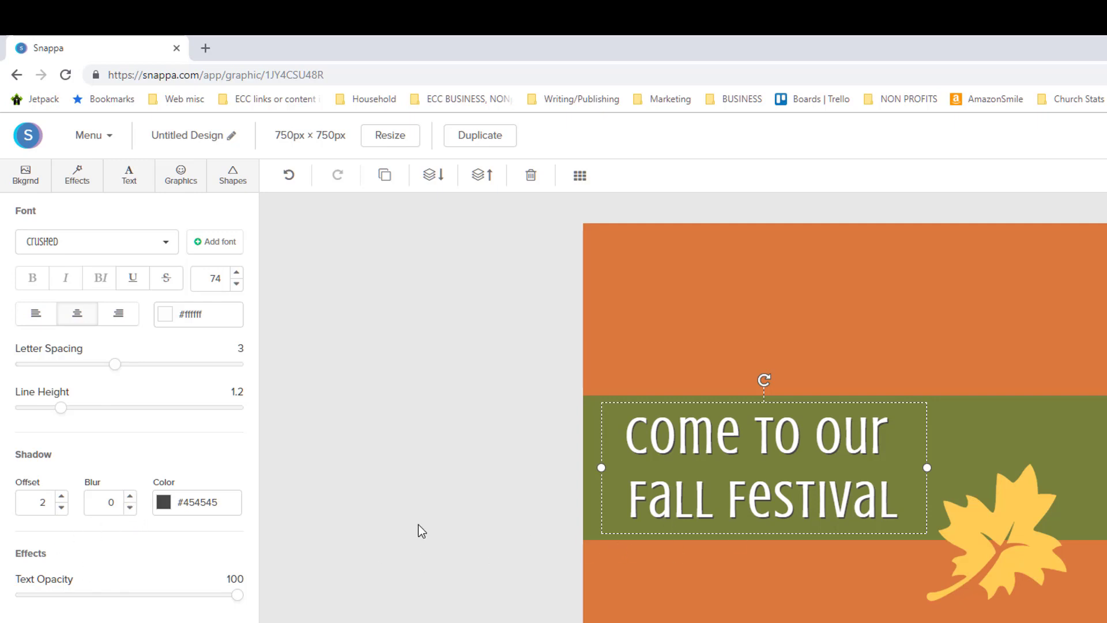
pyautogui.click(61, 497)
pyautogui.click(61, 497)
pyautogui.click(61, 497)
pyautogui.click(61, 497)
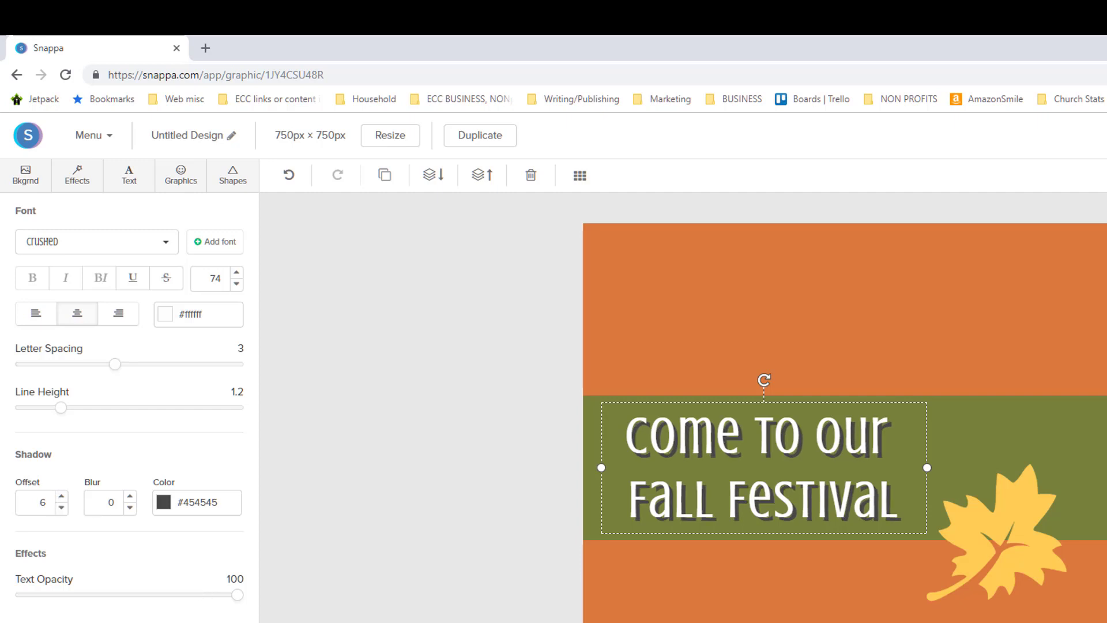
# Change the text shadow's colour to the tan #baa286 and reduce its offset to 3
pyautogui.click(166, 505)
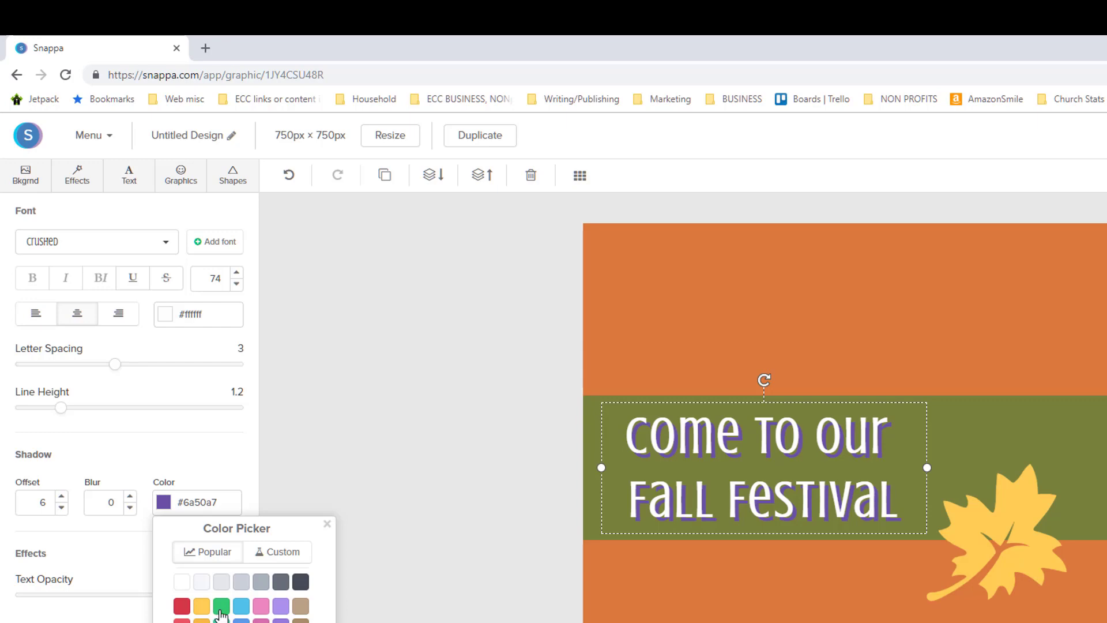
pyautogui.click(301, 607)
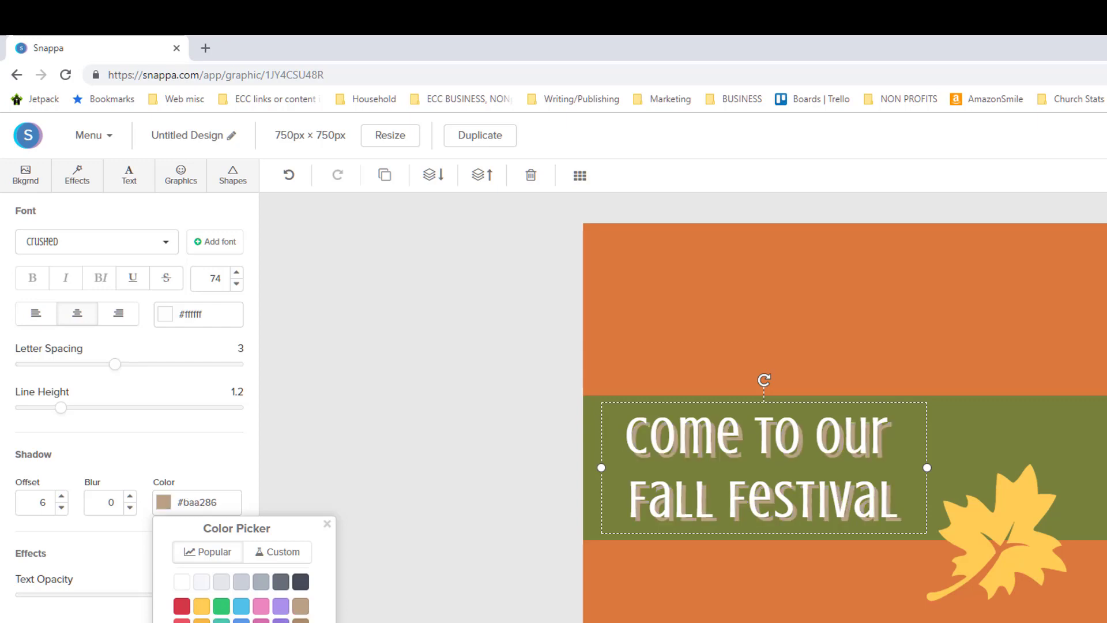
pyautogui.click(327, 524)
pyautogui.click(61, 508)
pyautogui.click(62, 507)
pyautogui.click(62, 508)
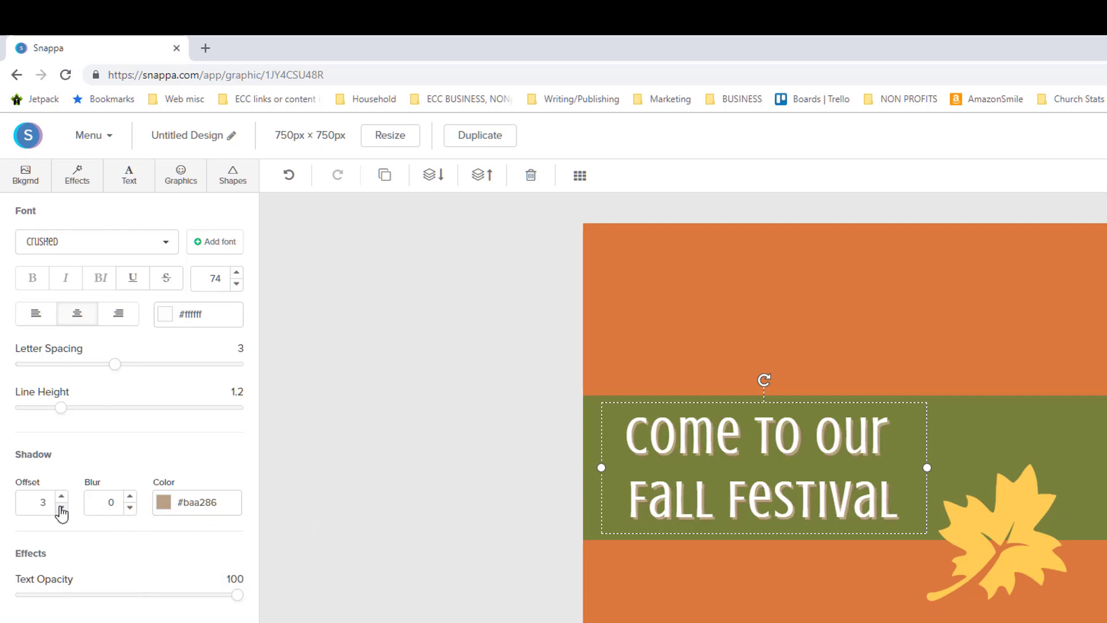
pyautogui.click(418, 620)
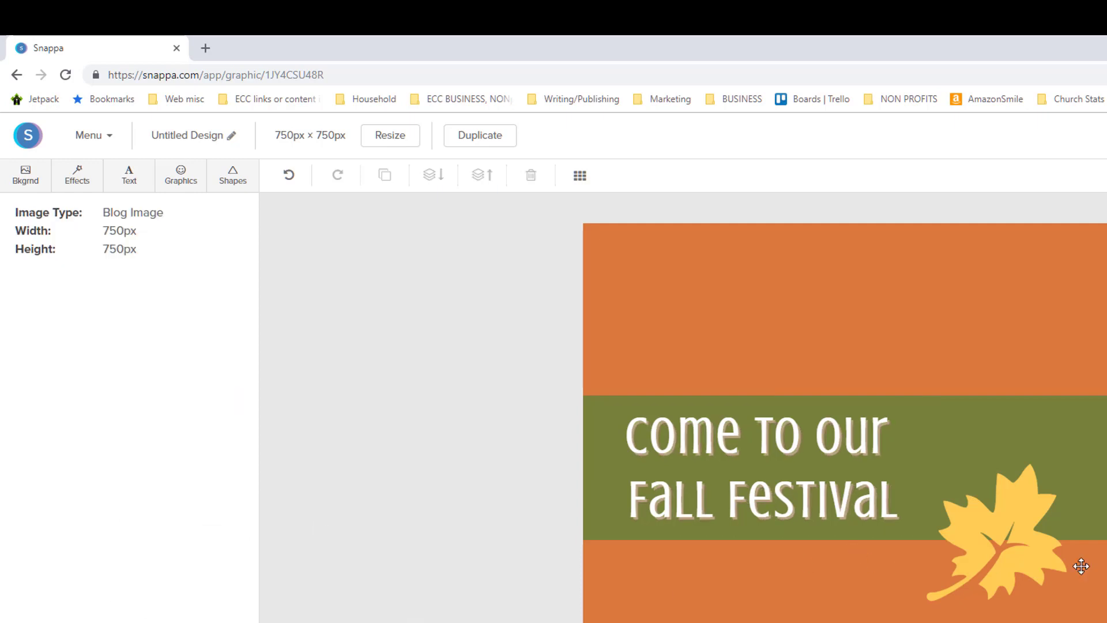
# Move the leaf up and slightly right so it sits mostly within the green band
pyautogui.moveTo(1031, 529); pyautogui.dragTo(1032, 515)
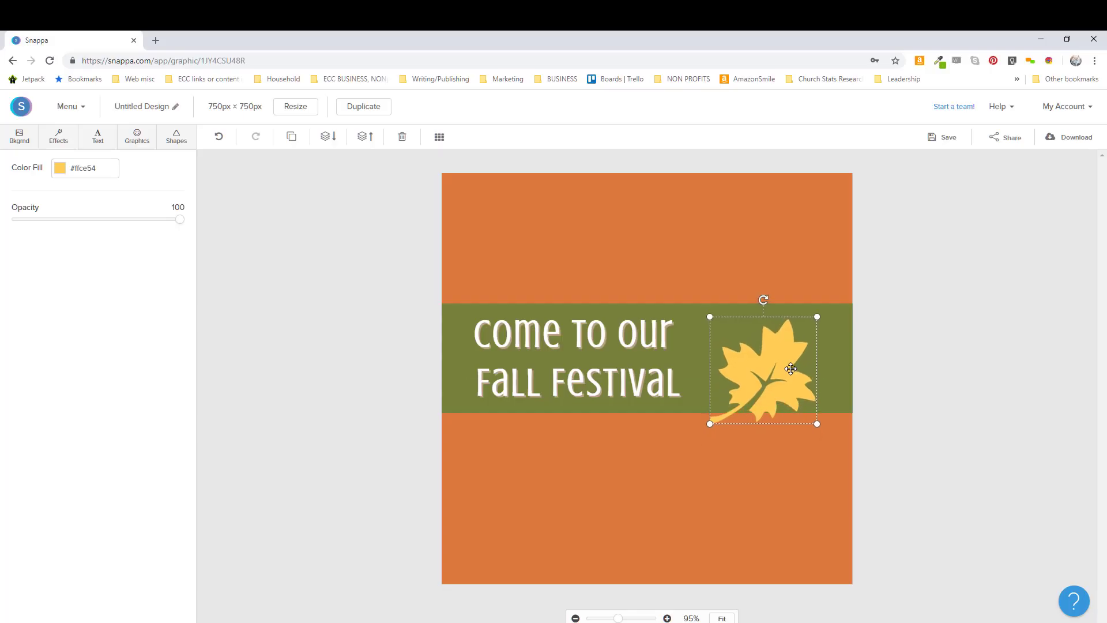
pyautogui.moveTo(790, 370); pyautogui.dragTo(788, 372)
pyautogui.click(728, 519)
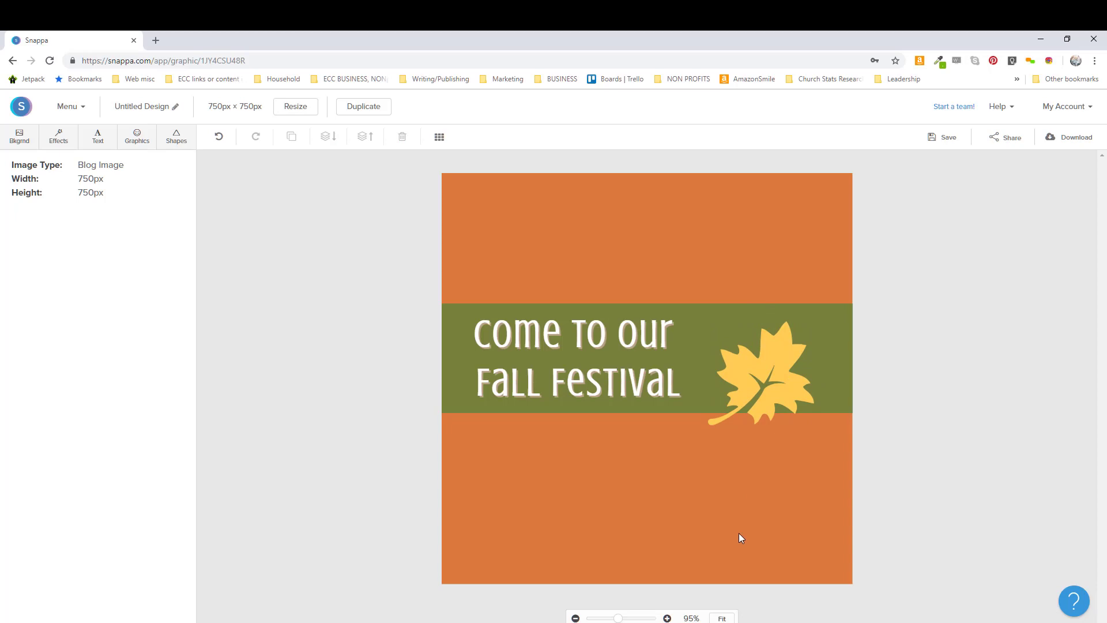
# Duplicate the leaf and shrink the copy to about half size, just below the band
pyautogui.click(783, 373)
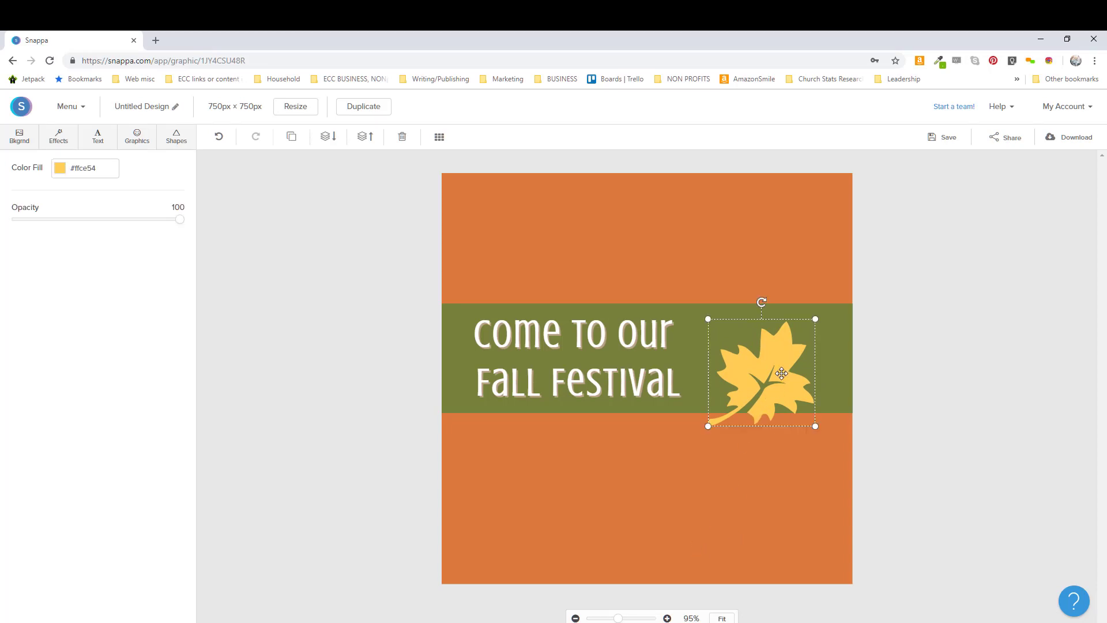
pyautogui.click(292, 136)
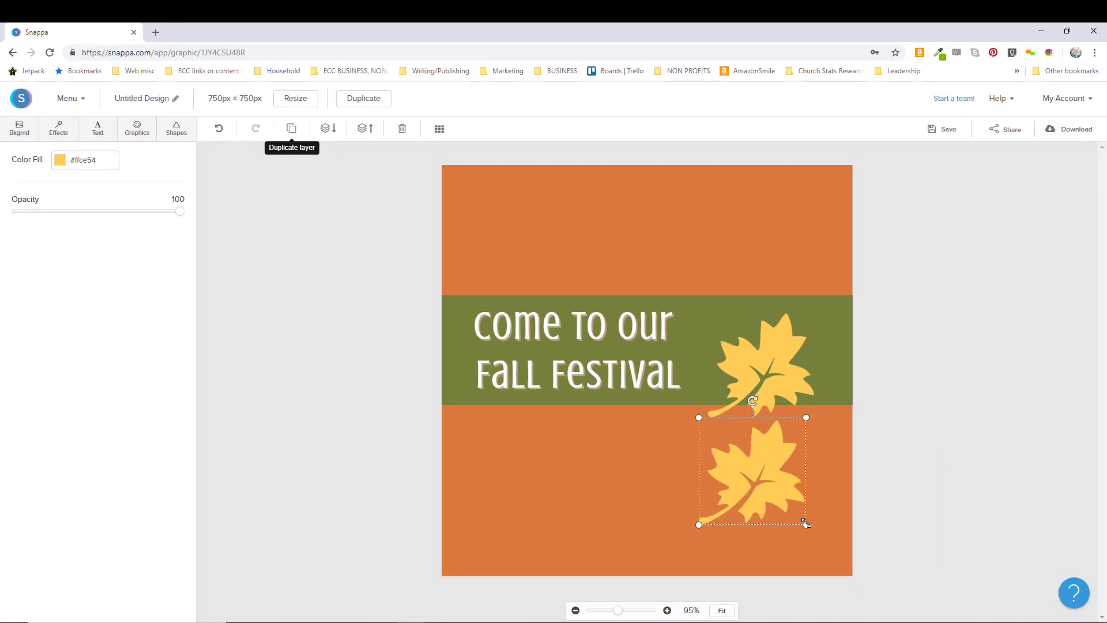
pyautogui.moveTo(807, 524); pyautogui.dragTo(751, 470)
# Duplicate the large leaf again as a small copy above and left of it, at the band's upper edge
pyautogui.click(773, 351)
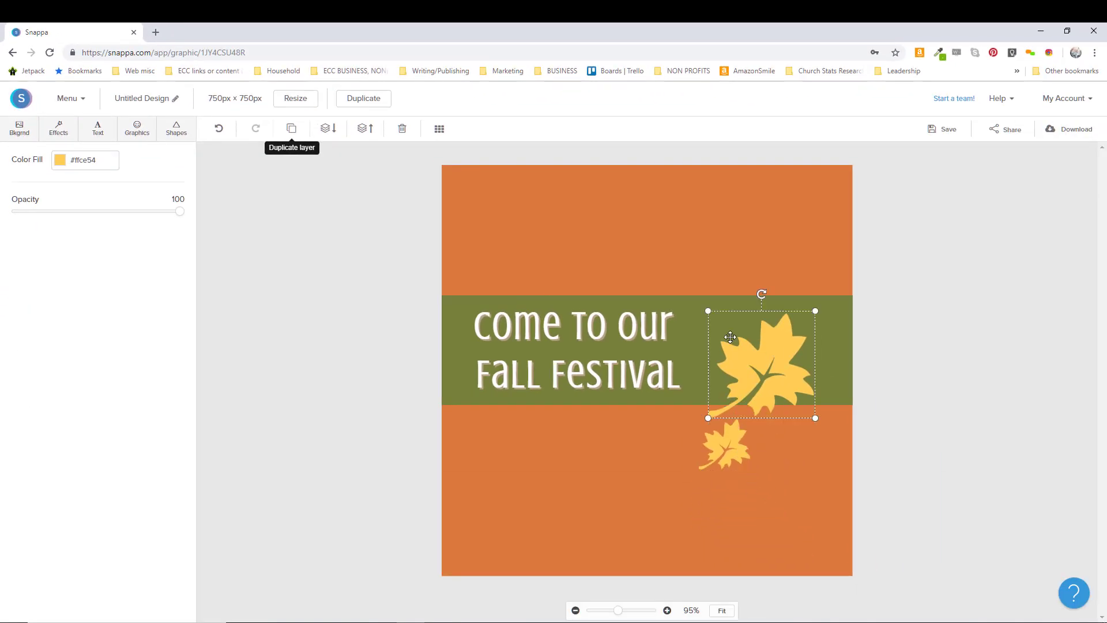
pyautogui.click(289, 134)
pyautogui.click(691, 491)
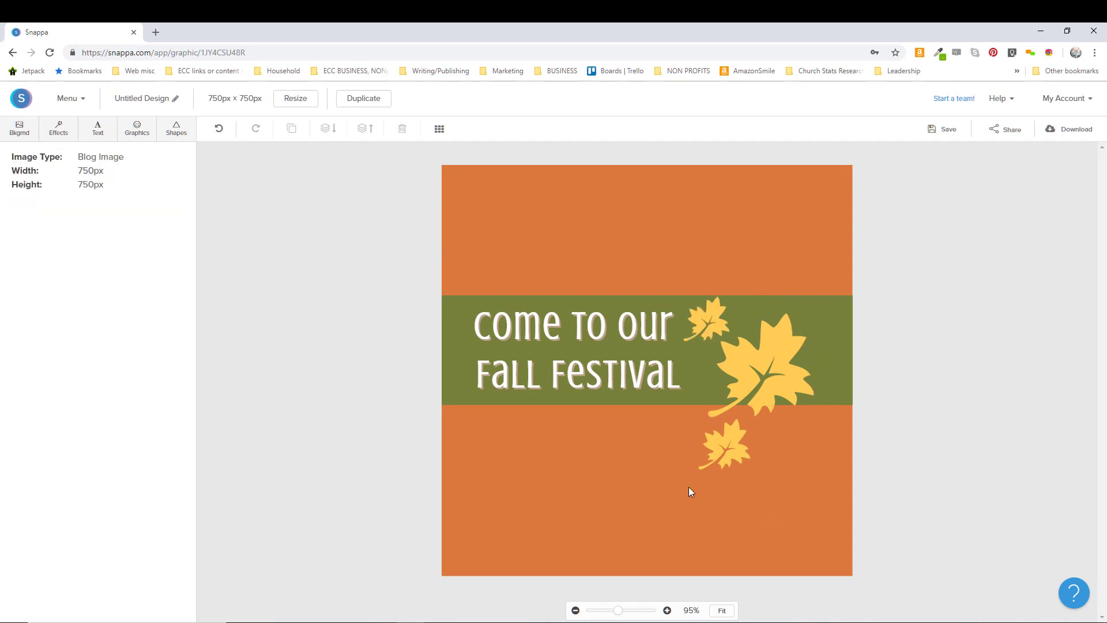